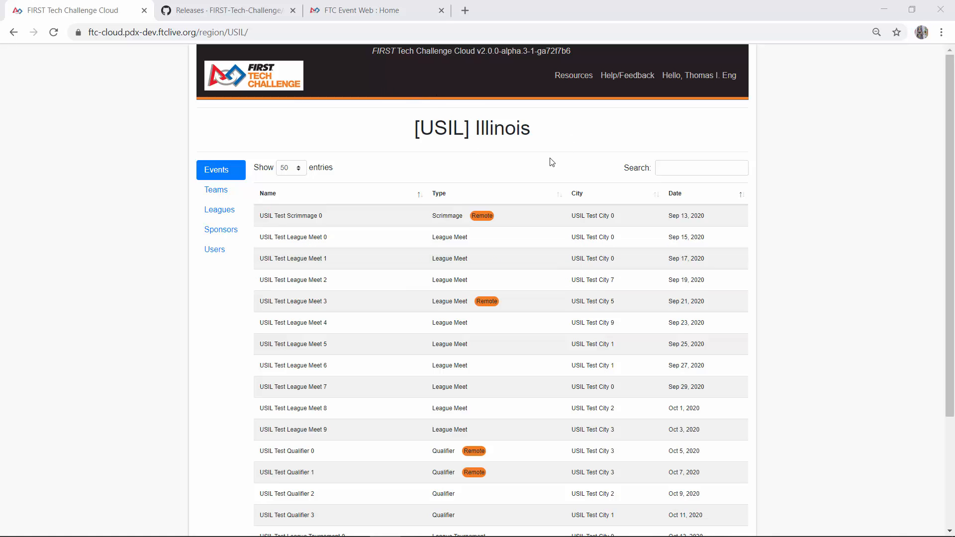
Open the USIL Test Qualifier 2 event page, then bring up the FTCLocal-v2.0.0-alpha.2 folder window.
scroll(347, 380, down, 1)
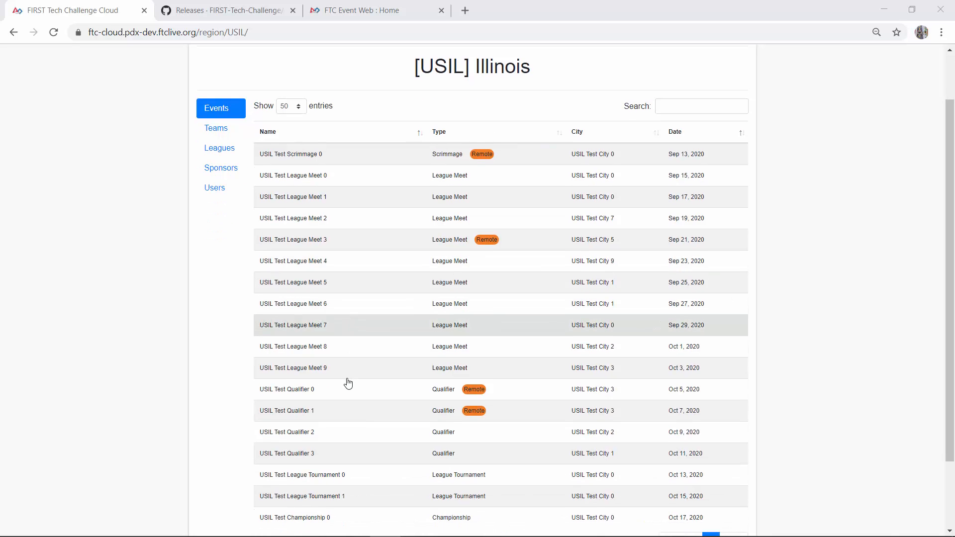
click(301, 433)
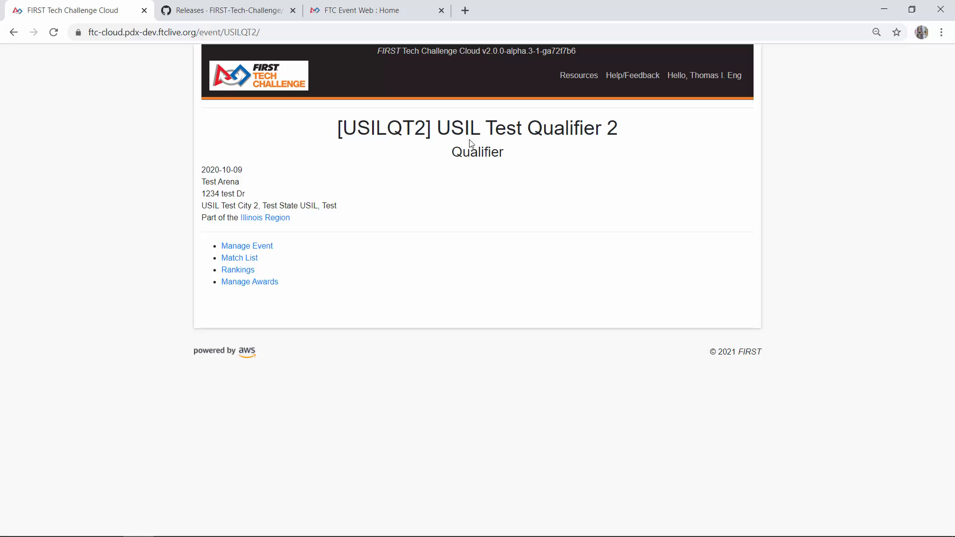
key(alt+Tab)
key(alt+Tab)
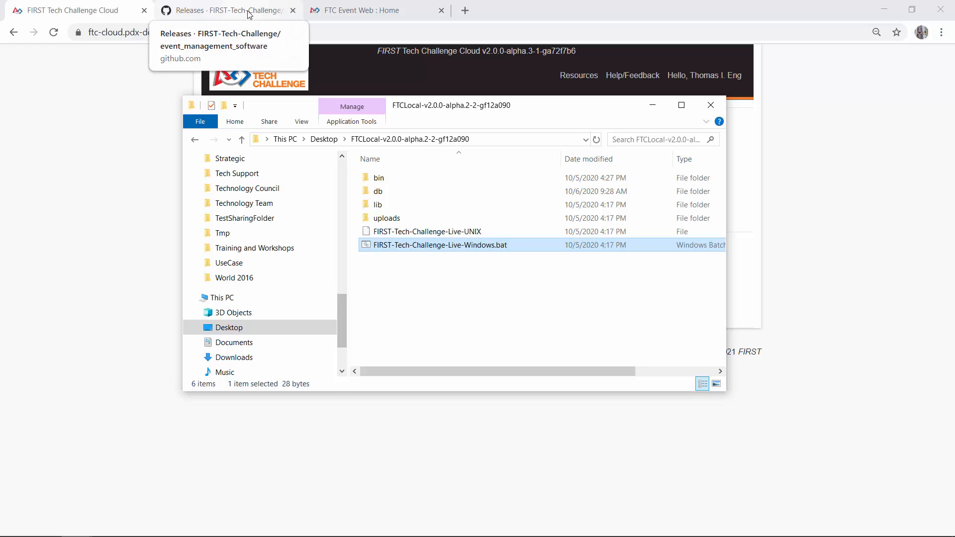
Move between the event_management_software repository and its Releases page, ending on FTC Live v1.4.2.
click(251, 15)
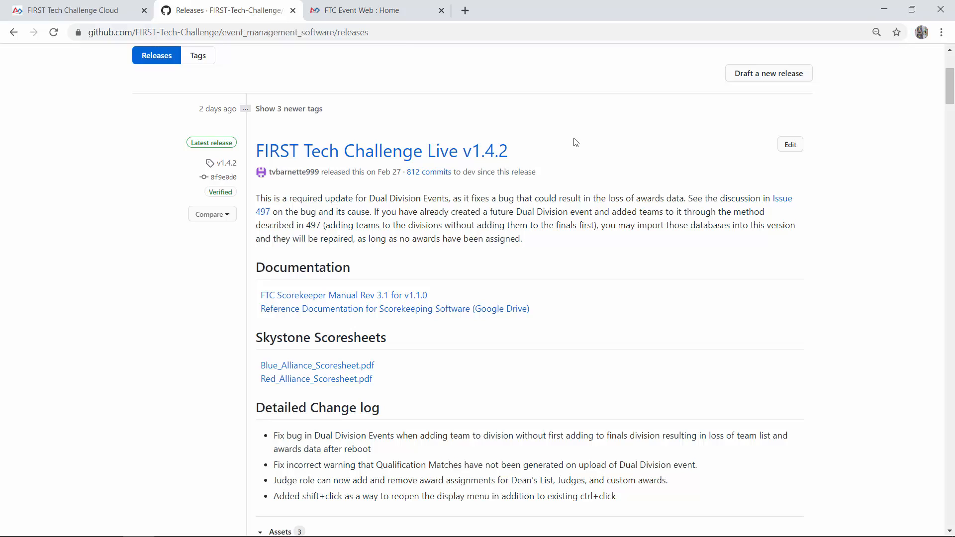
click(12, 32)
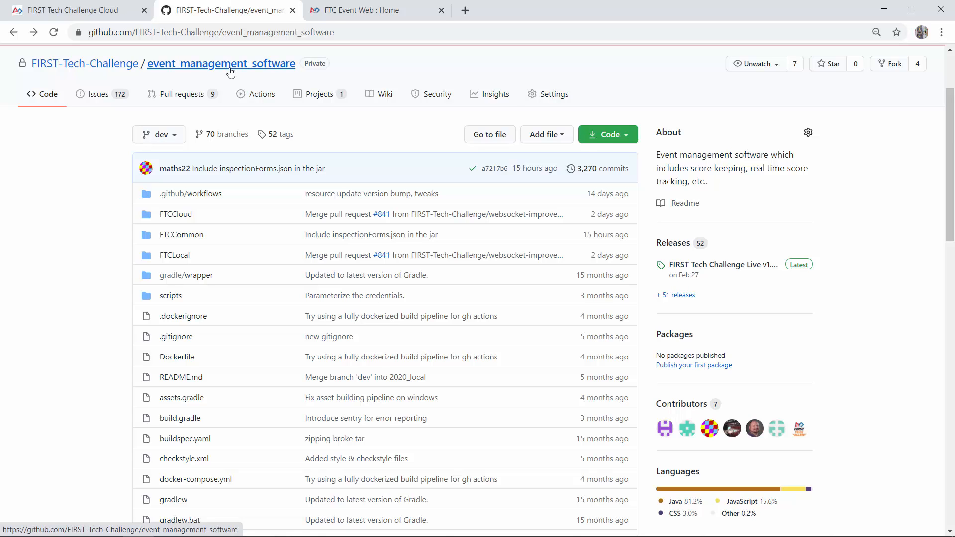
click(36, 33)
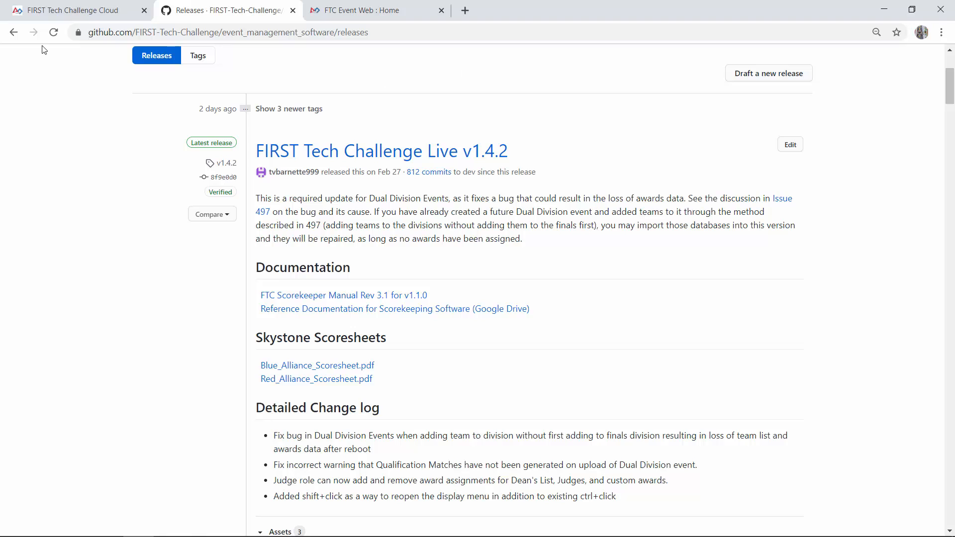
click(13, 33)
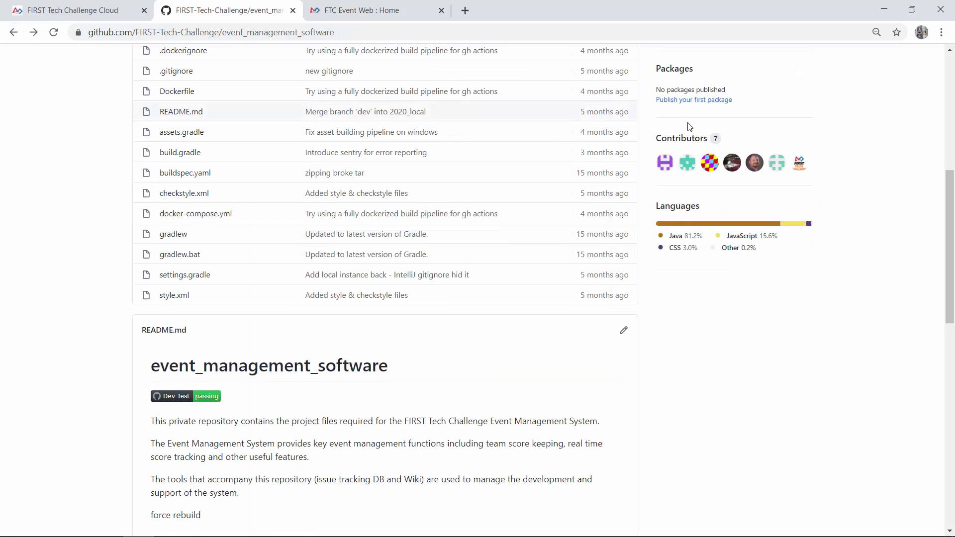
scroll(691, 124, up, 3)
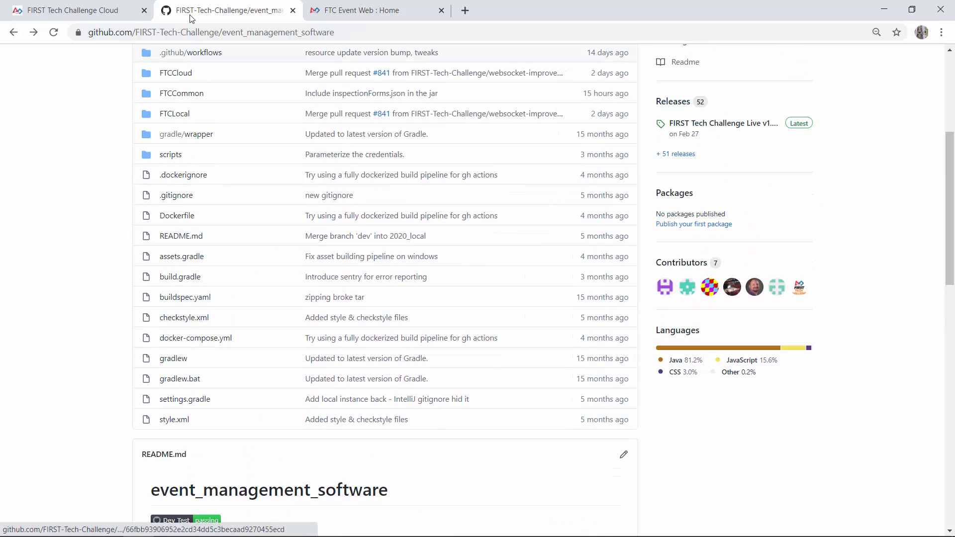
click(34, 33)
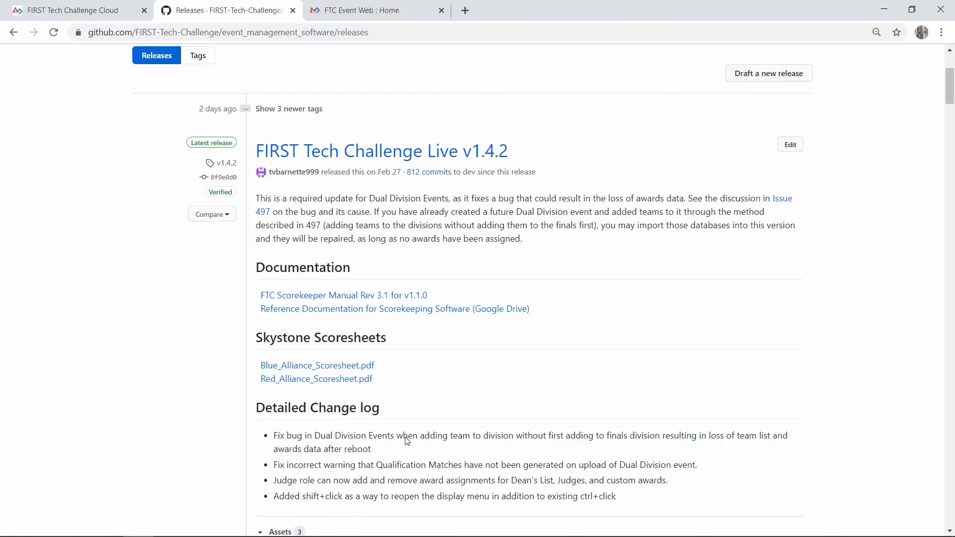
key(alt+Tab)
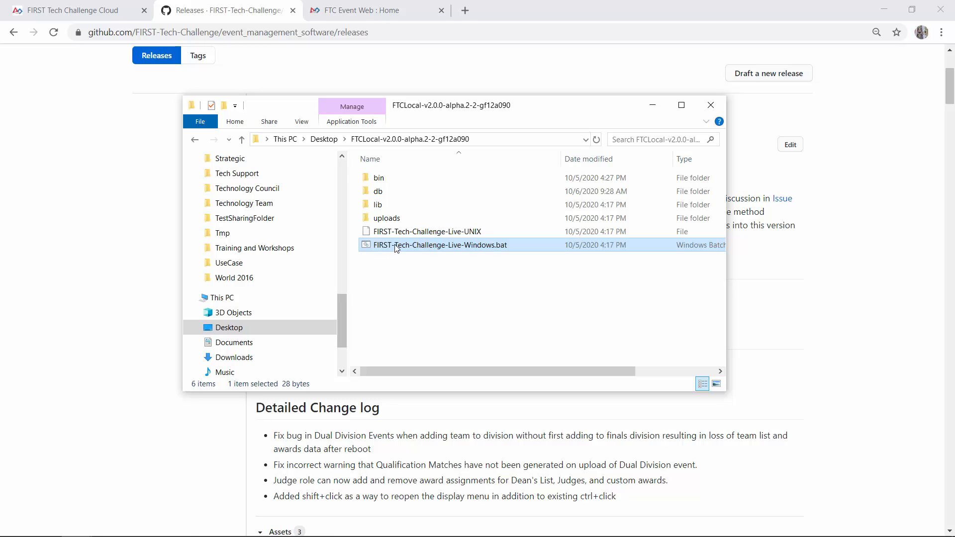
Run FIRST-Tech-Challenge-Live-Windows.bat to start FTC Live v2.0.0-alpha.2 on localhost.
double_click(397, 245)
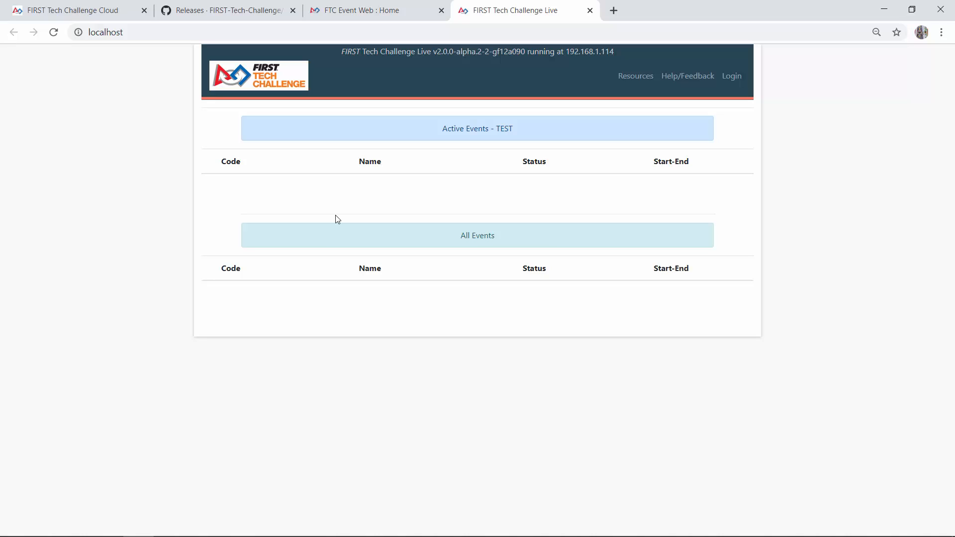
Log in to FTC Live with the default username and no password.
click(724, 79)
text(local)
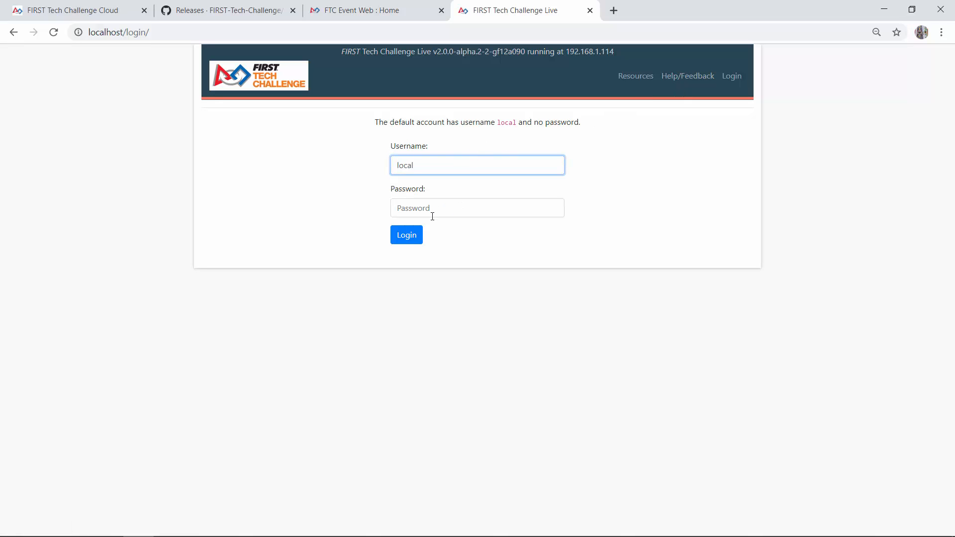
click(401, 238)
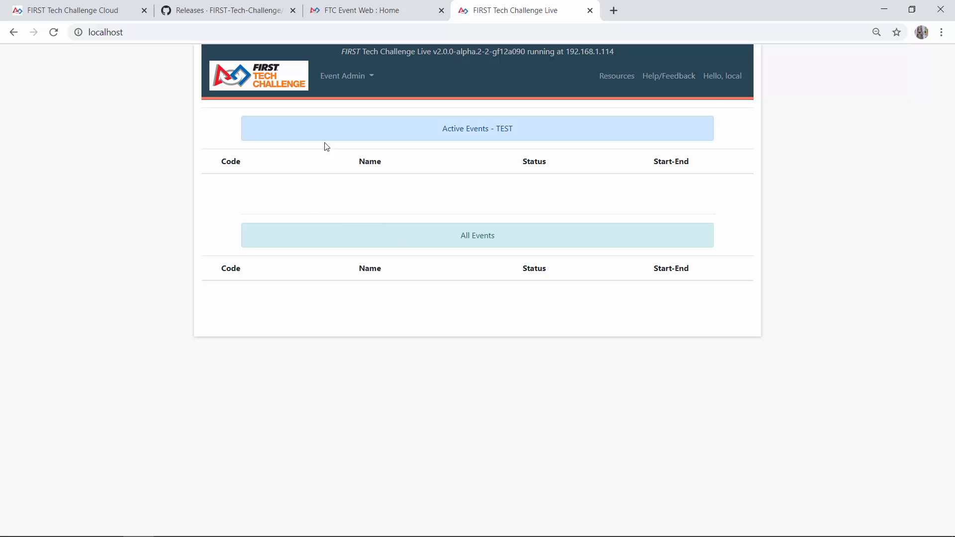
click(119, 11)
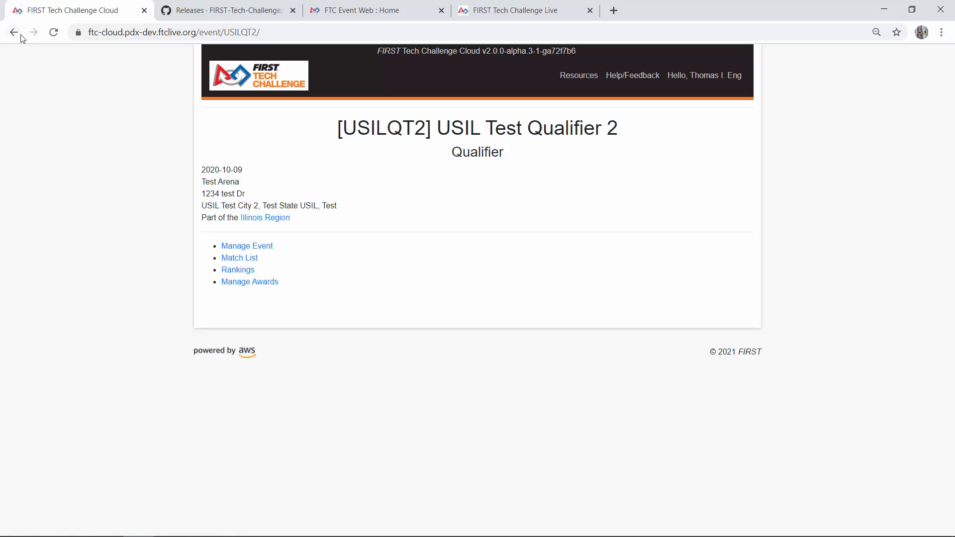
Check USILQT2's empty Event Users list, cancel Add Role without assigning a role, and return to the dashboard.
click(262, 247)
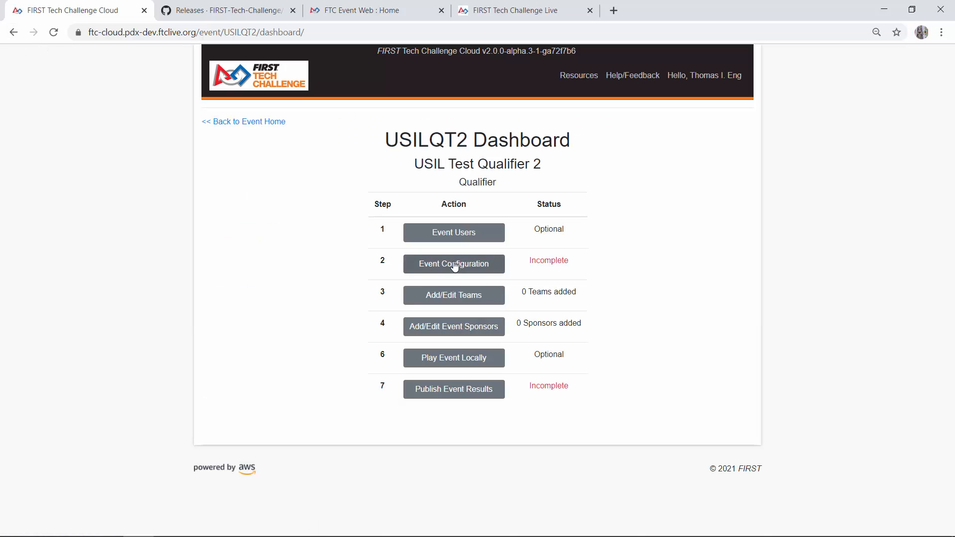
click(454, 236)
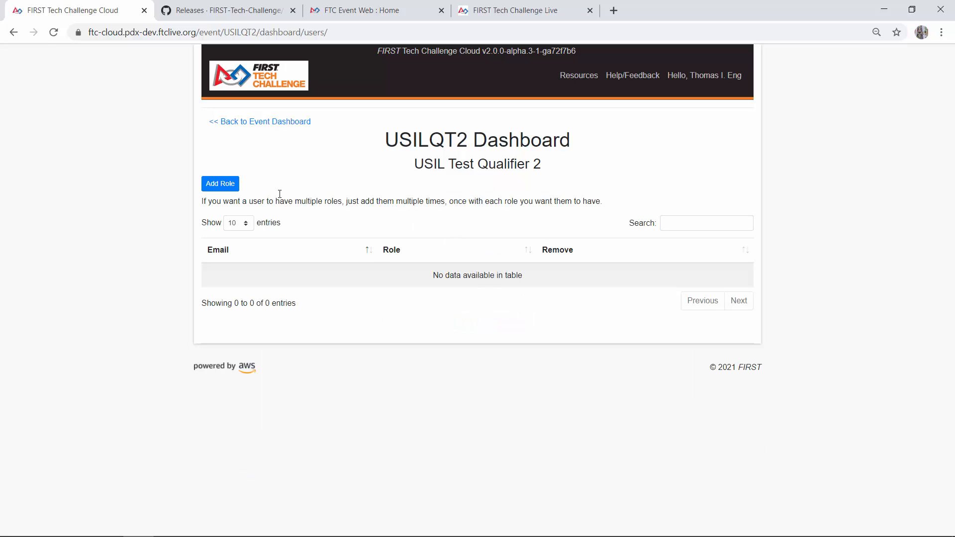
click(231, 188)
click(424, 175)
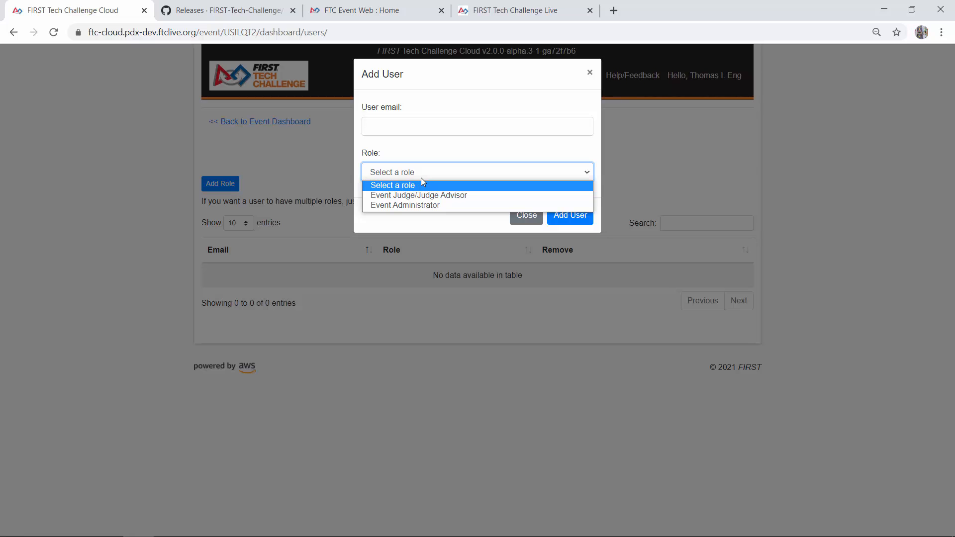
click(524, 218)
click(523, 218)
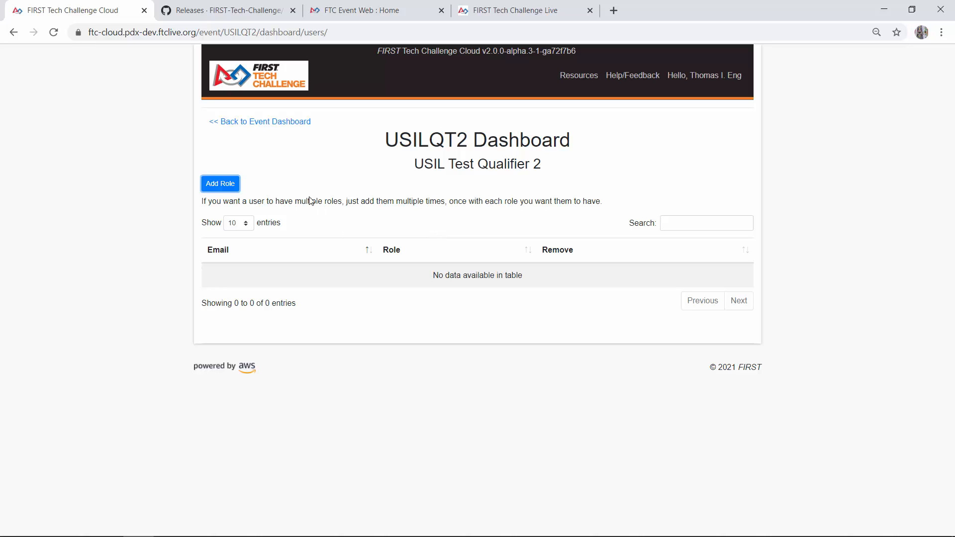
click(246, 125)
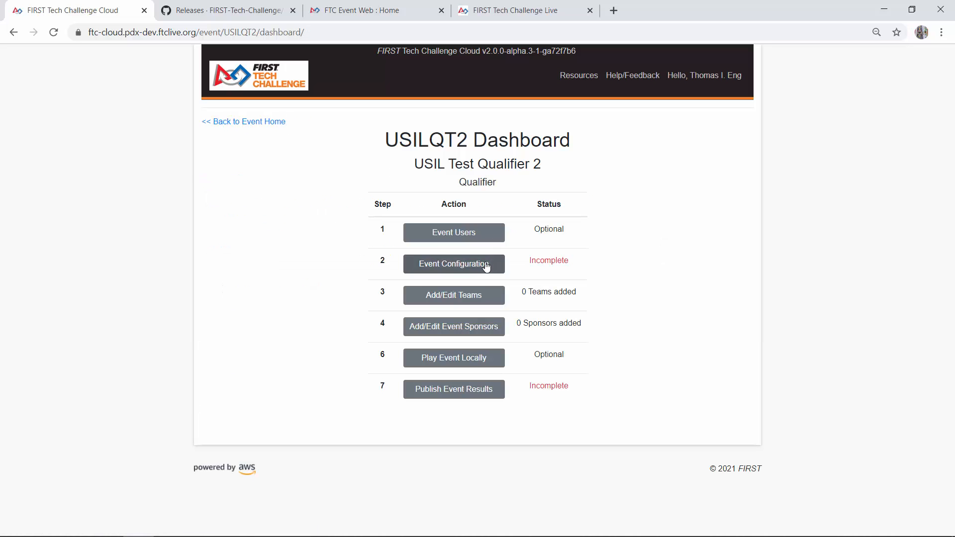
Save USILQT2's configuration with Run as Remote Event unchecked and Number of Fields at 1.
click(480, 267)
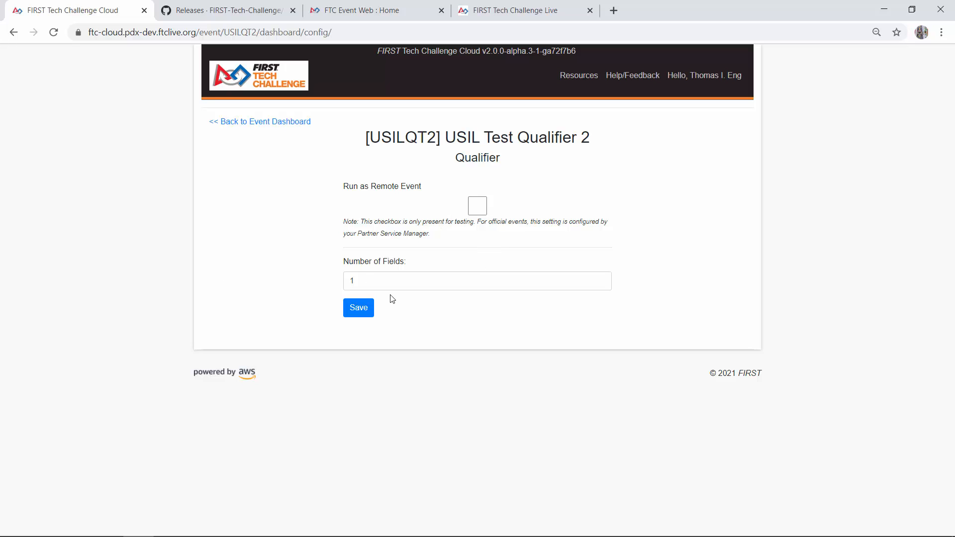
click(355, 316)
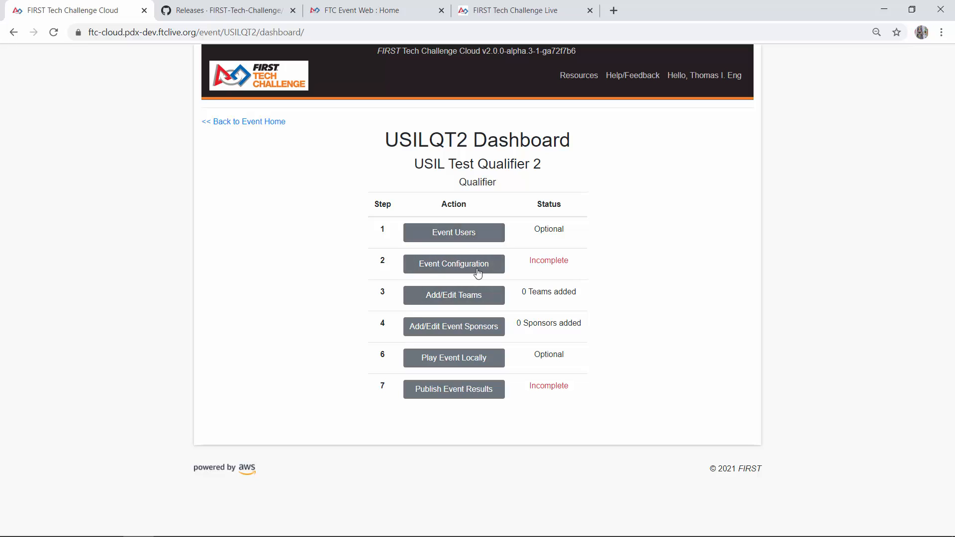
Open the event's team list and select region teams 50550, 50551, 50552 and 50553.
click(462, 297)
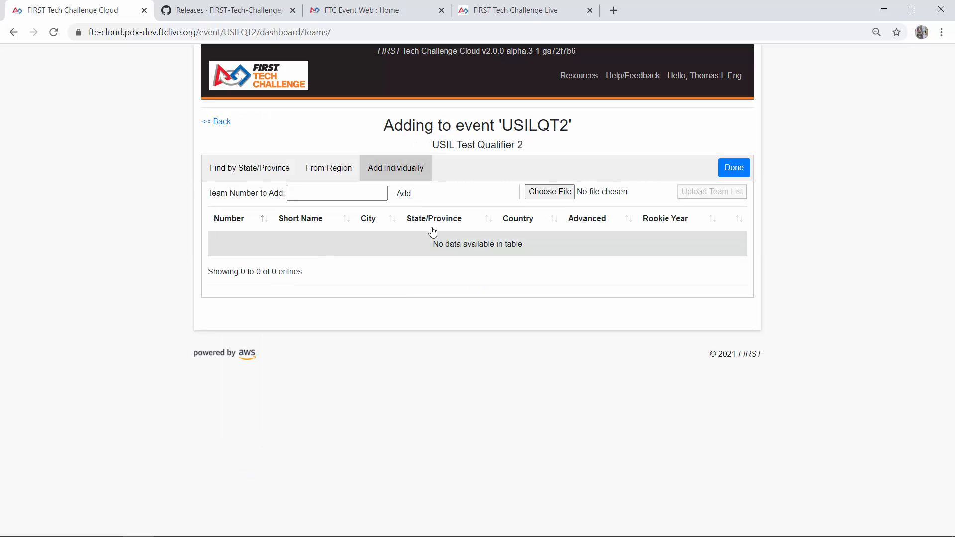
click(330, 169)
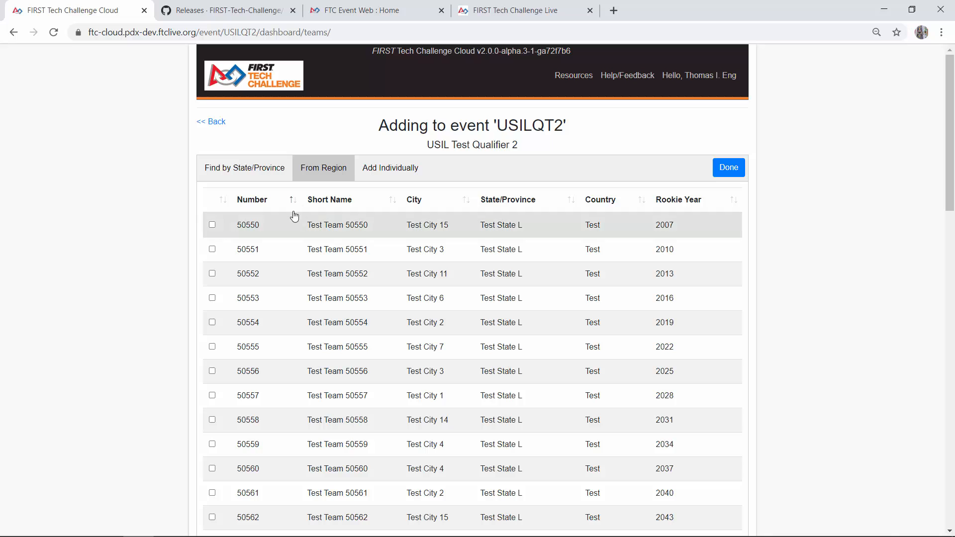
click(212, 225)
click(213, 250)
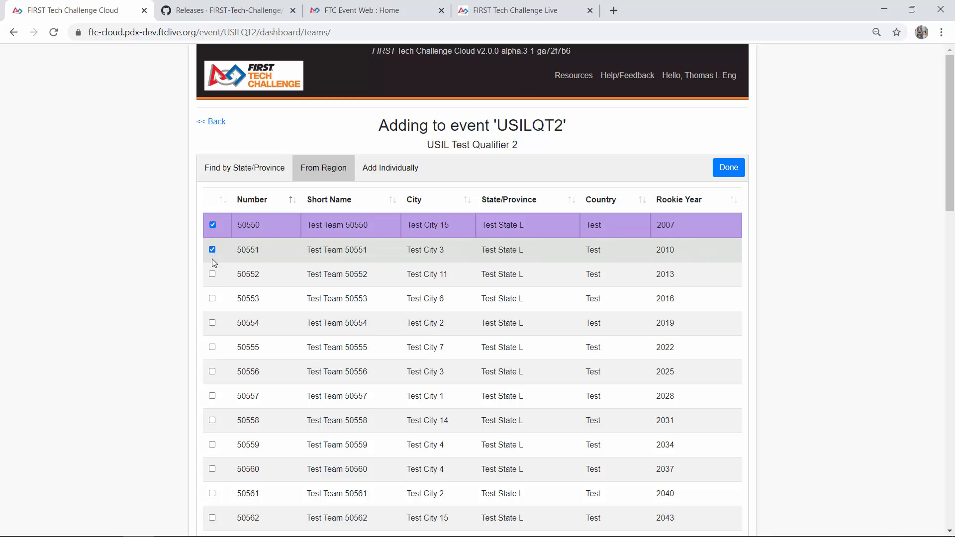
click(213, 274)
click(212, 300)
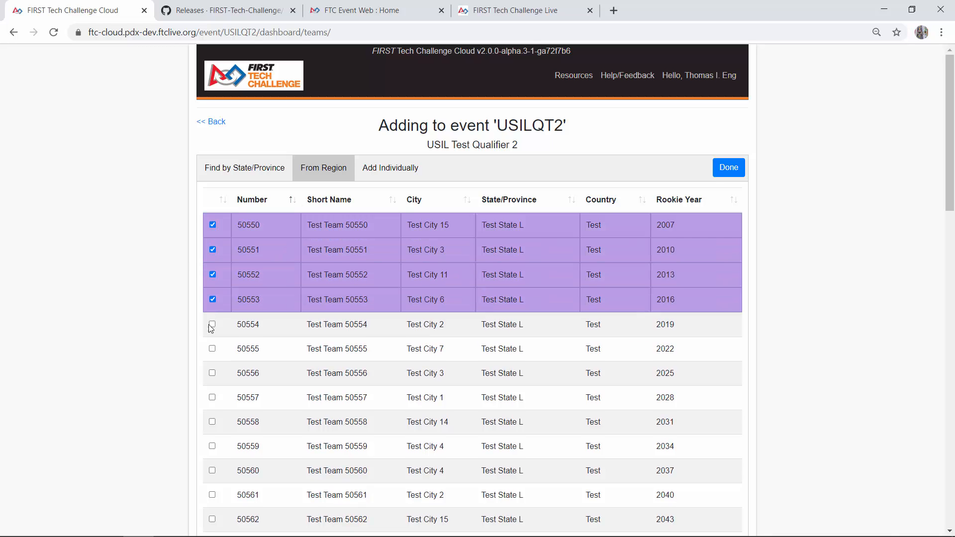
scroll(214, 338, down, 5)
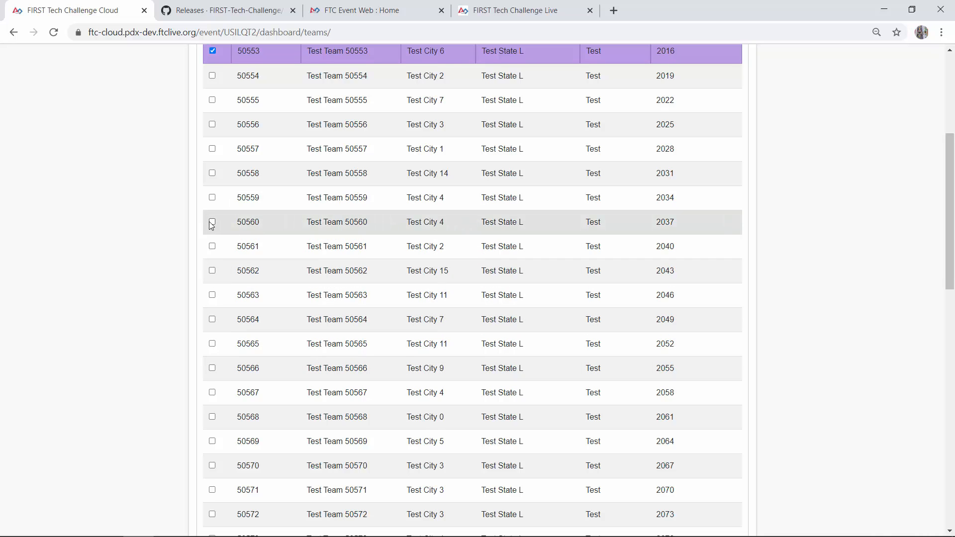
Select teams 50560–50563, confirm all eight additions, and open the event's sponsors page.
click(212, 222)
click(213, 247)
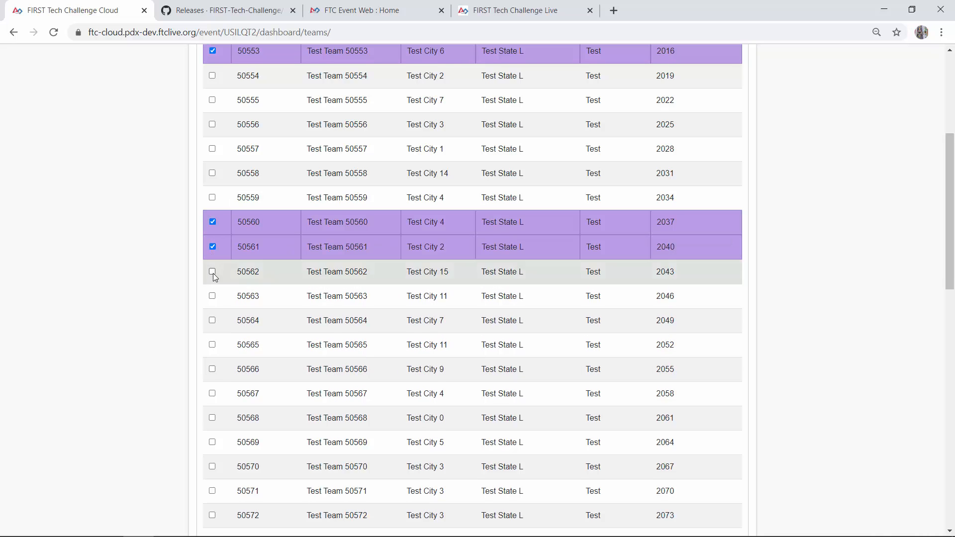
click(213, 272)
click(212, 297)
scroll(413, 236, up, 10)
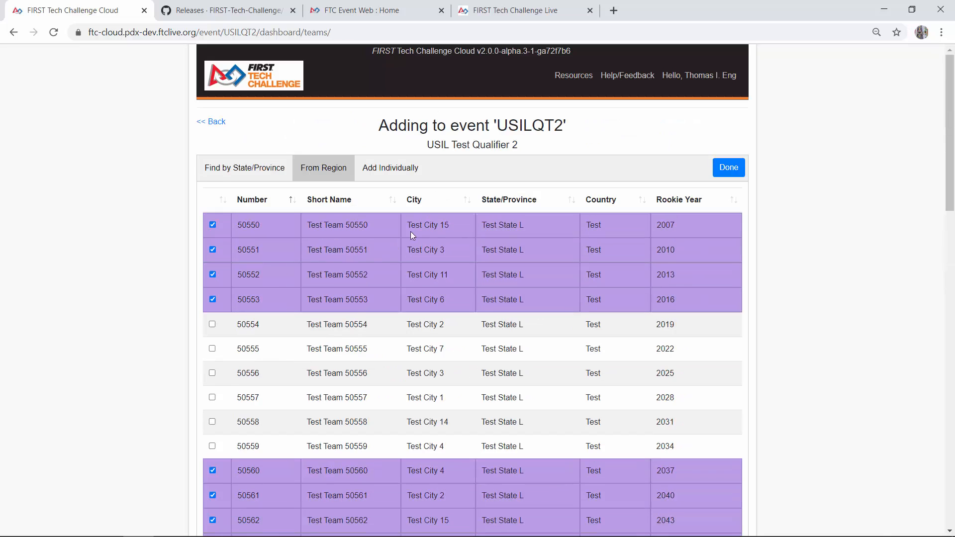
click(390, 167)
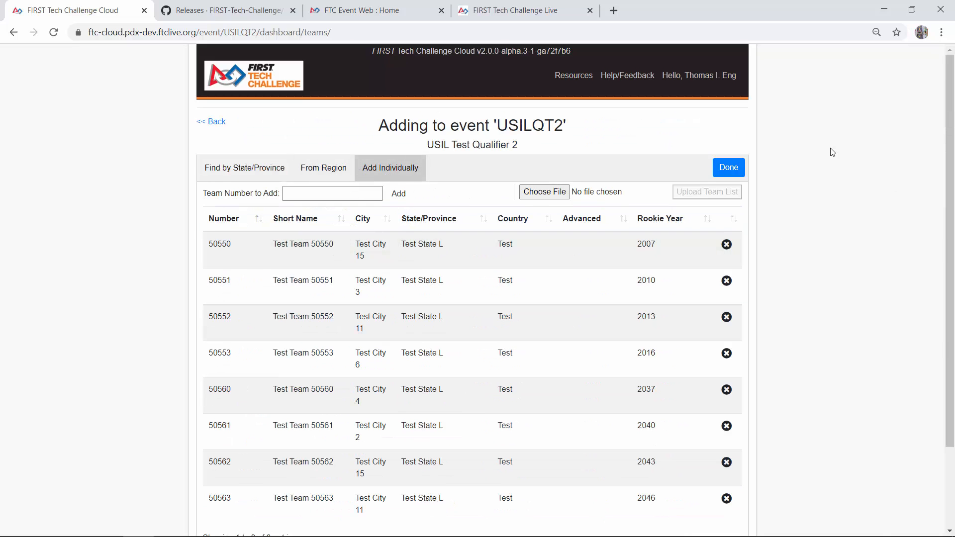
click(729, 168)
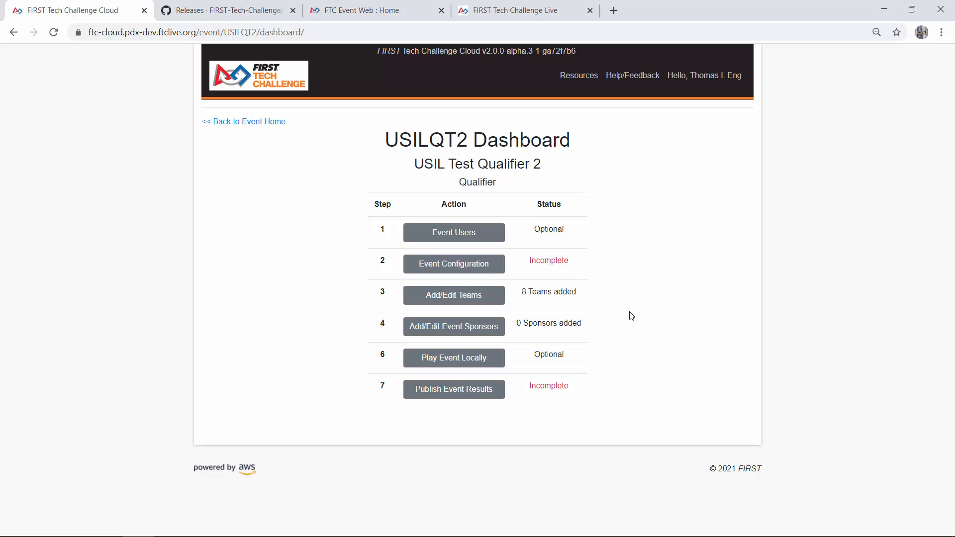
click(482, 329)
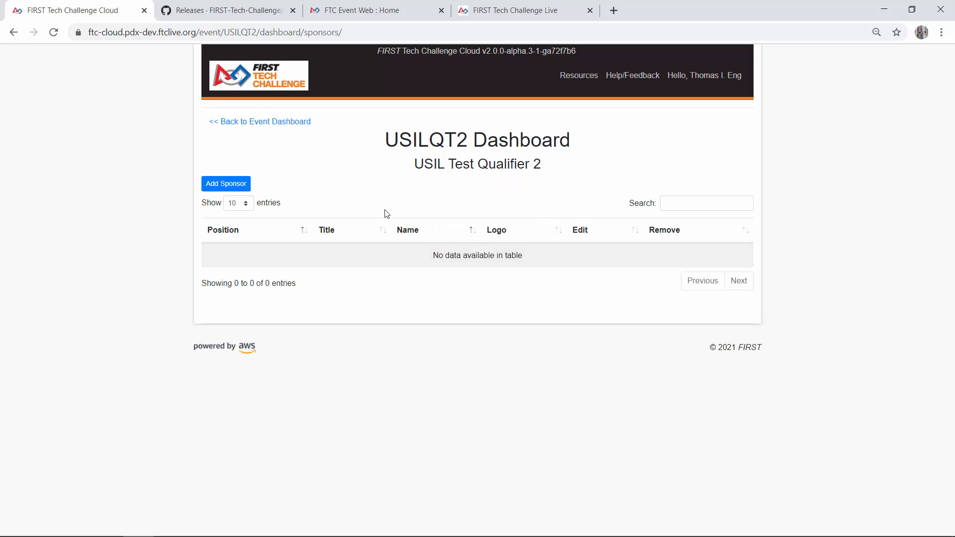
Start a new sponsor with name and title both set to Maverick Integration.
click(243, 188)
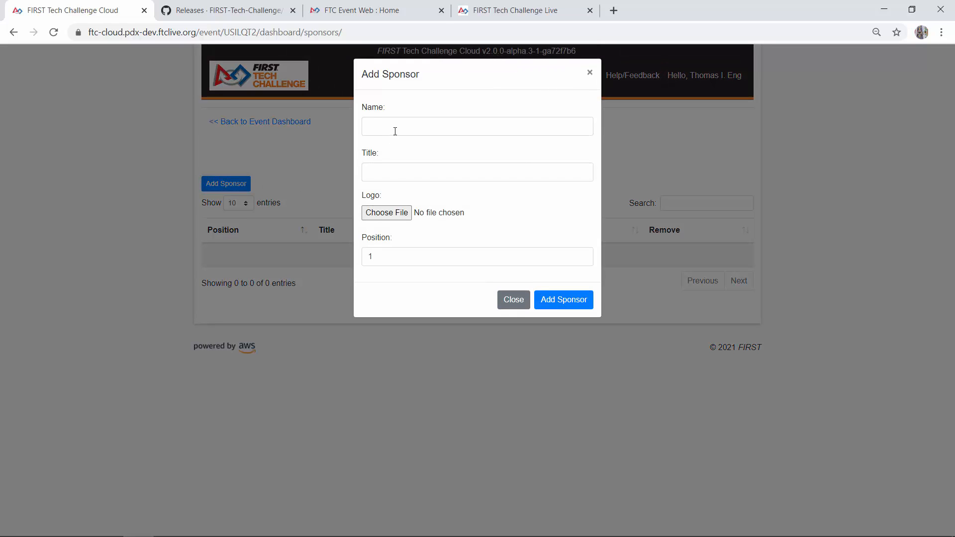
click(399, 124)
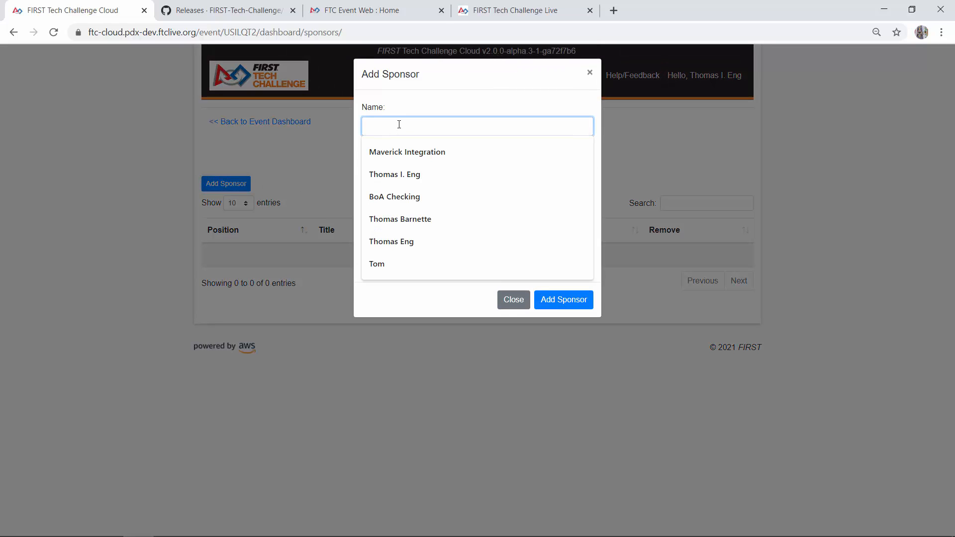
click(394, 158)
click(384, 178)
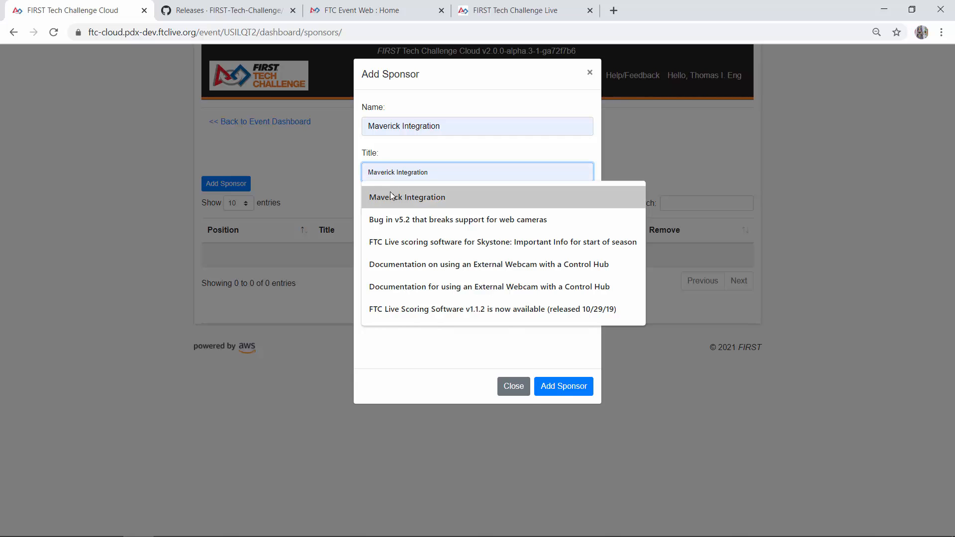
click(392, 196)
Attach maverickIntegration.png from the Tmp folder as the logo and save the sponsor.
click(393, 219)
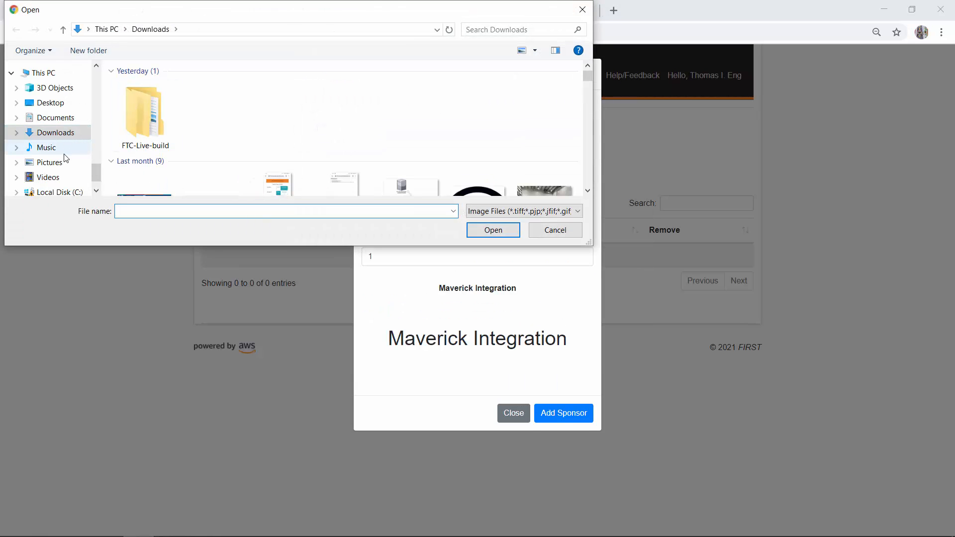
scroll(70, 156, down, 1)
scroll(66, 159, up, 2)
scroll(67, 158, up, 3)
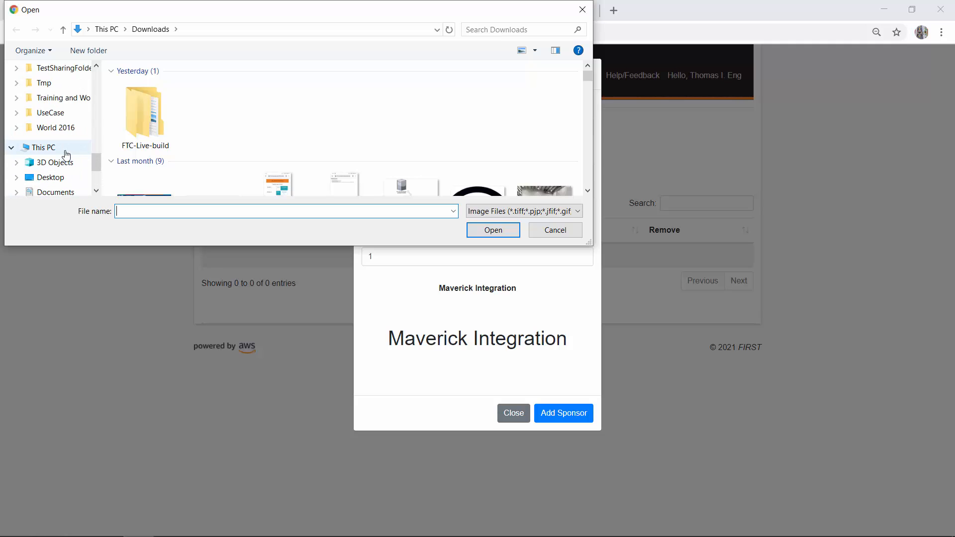
click(64, 68)
click(69, 86)
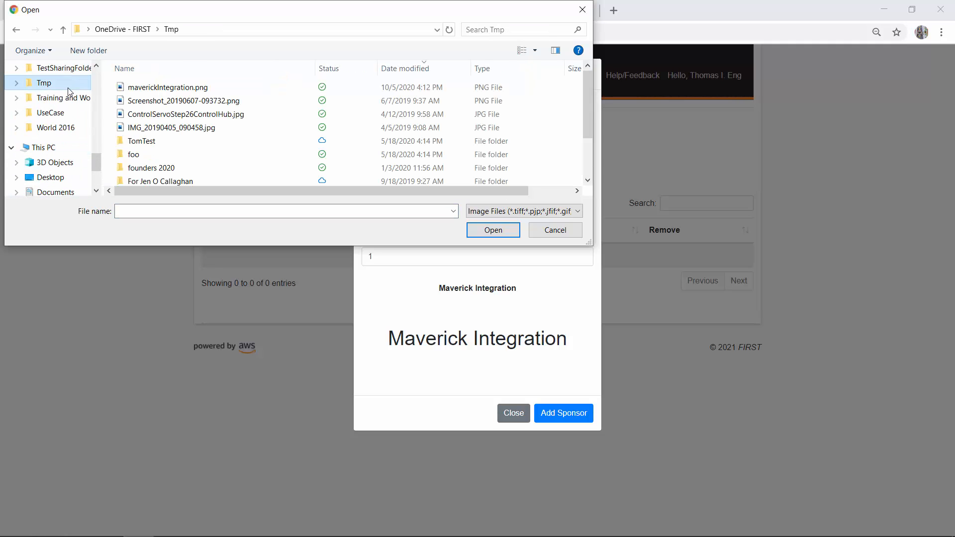
click(143, 88)
click(143, 90)
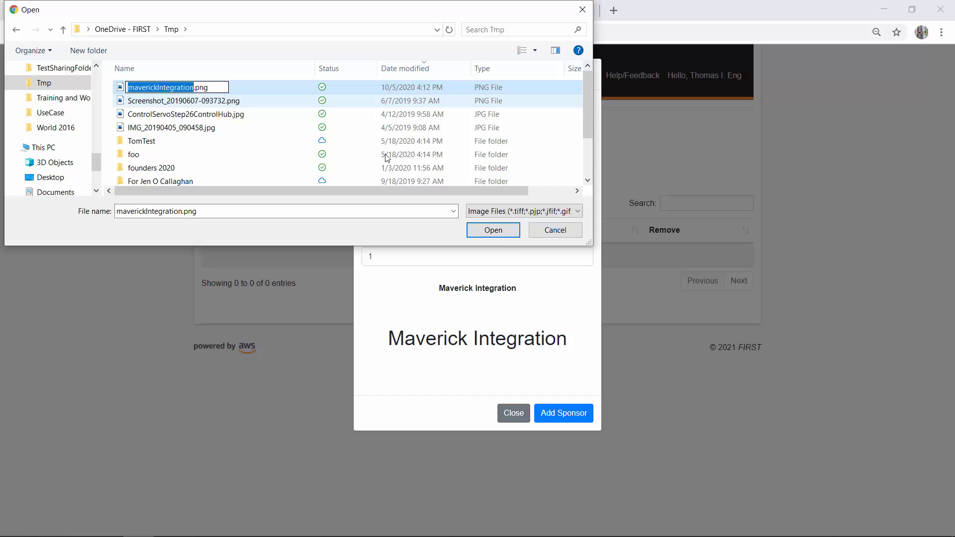
click(501, 233)
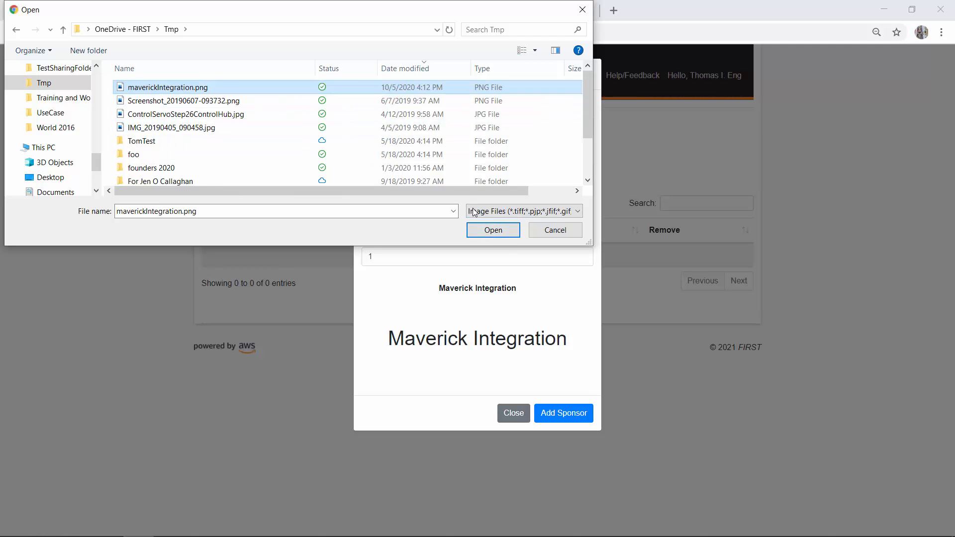
click(491, 231)
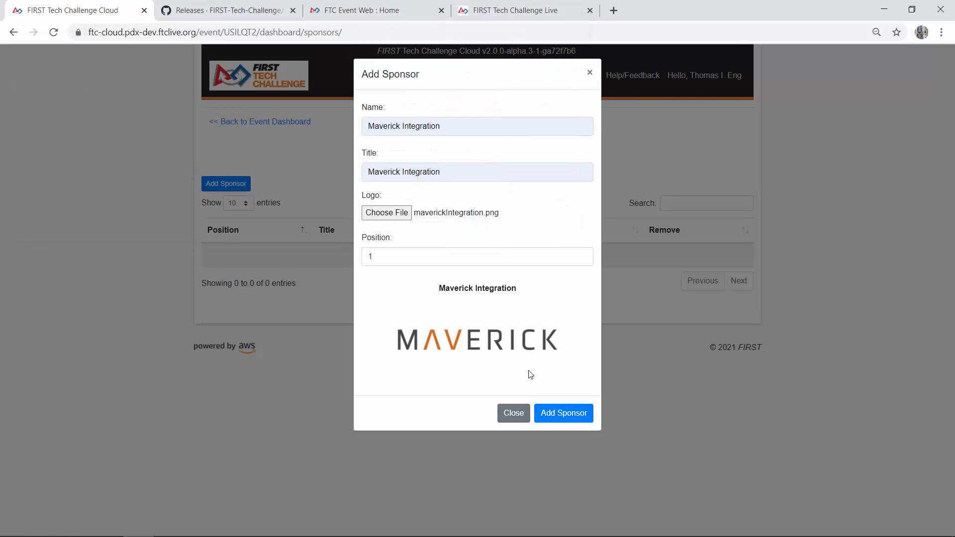
click(545, 417)
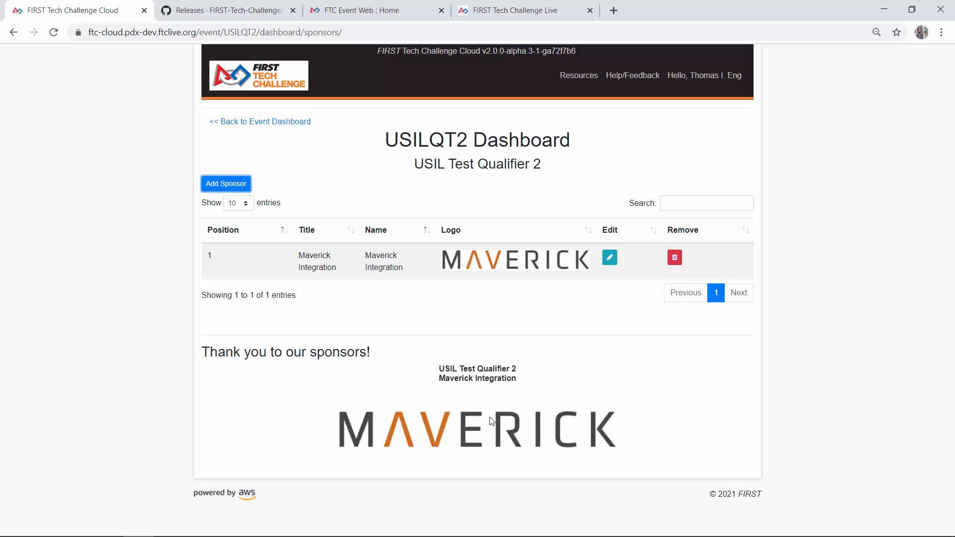
Return to the USILQT2 dashboard and open Play Event Locally, detecting FTC Scoring System v2.0.0-alpha.2.
click(274, 123)
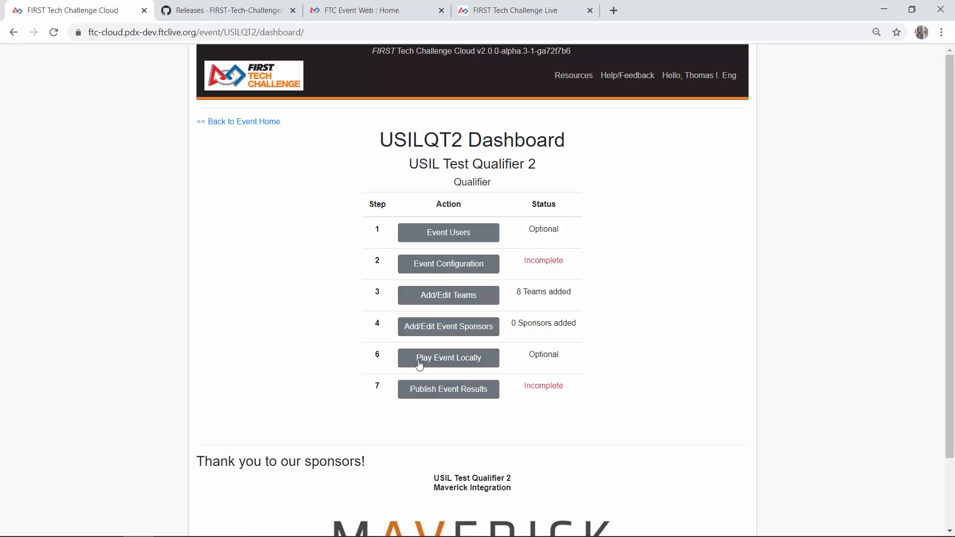
click(435, 362)
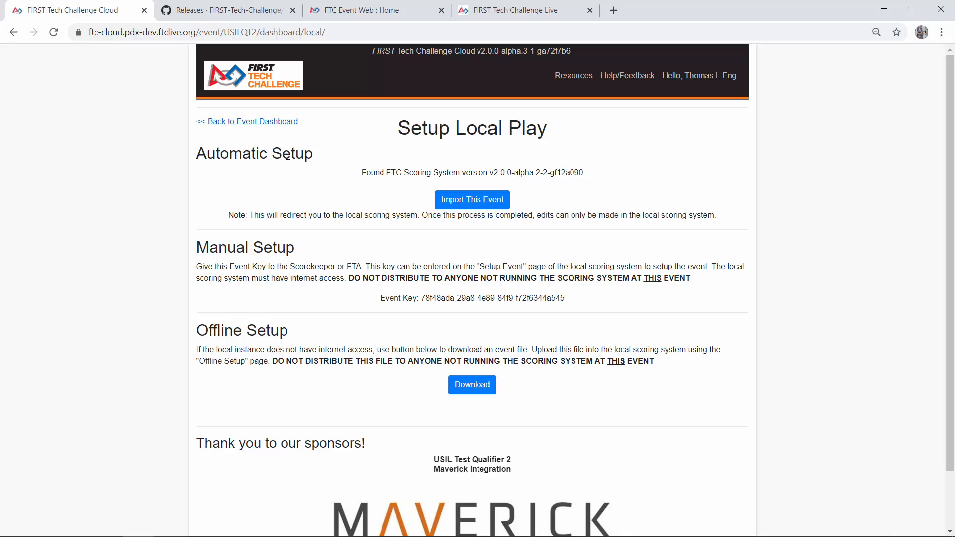
click(502, 15)
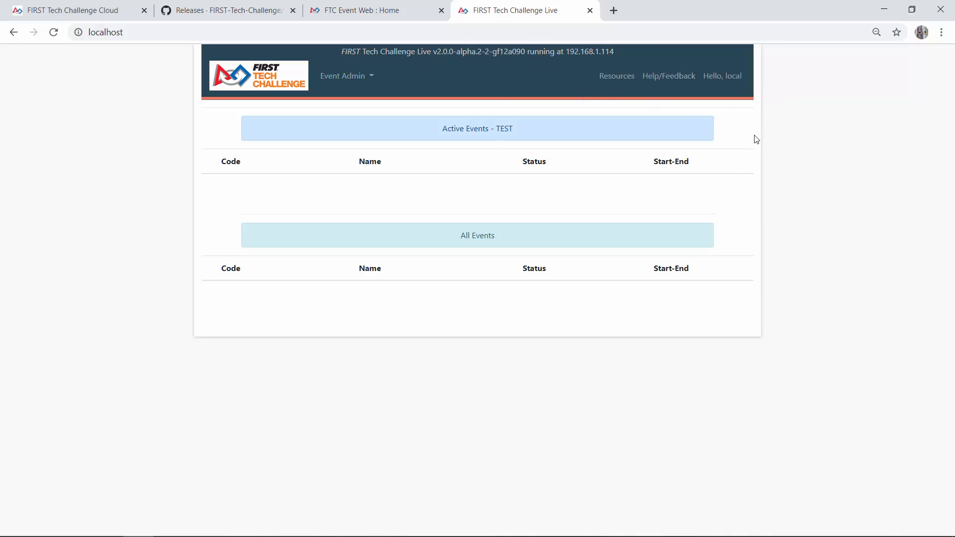
click(67, 16)
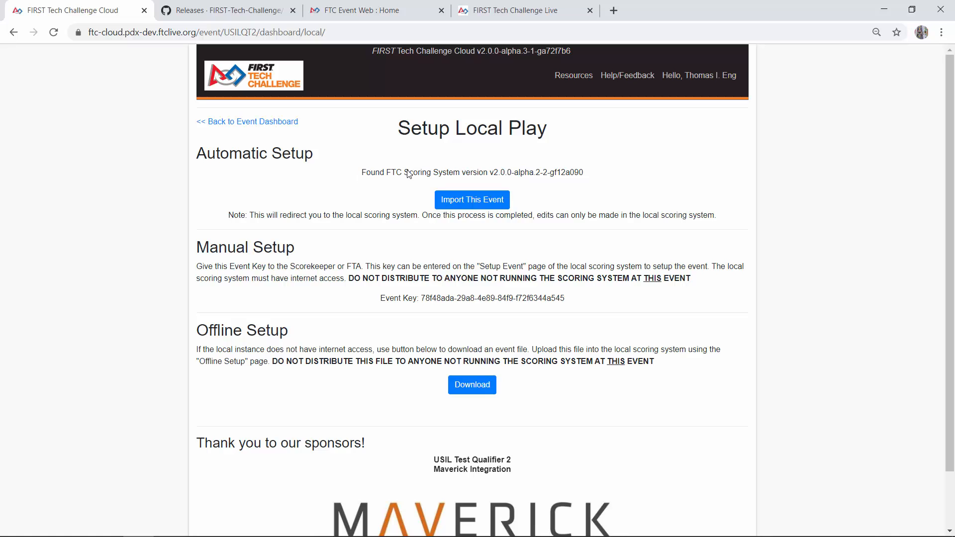
drag(362, 173, 591, 184)
click(591, 184)
In FTC Live, open Event Admin > Setup Event and select the Event Key field, then return to Cloud.
click(488, 14)
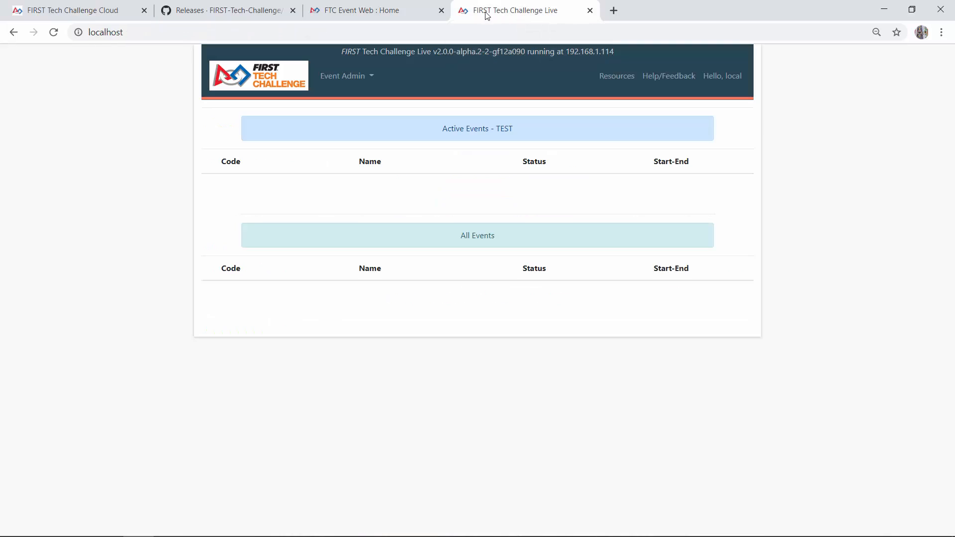
click(361, 75)
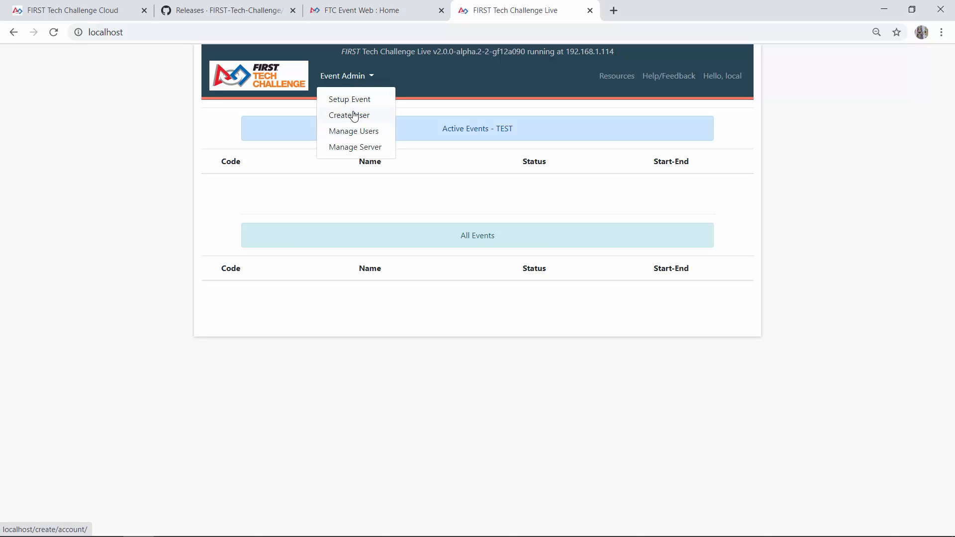
click(358, 102)
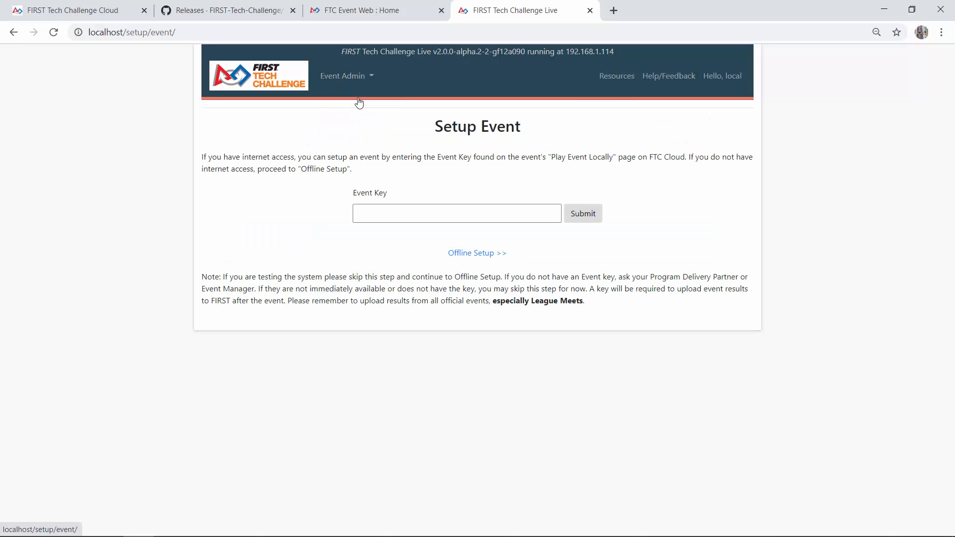
click(370, 212)
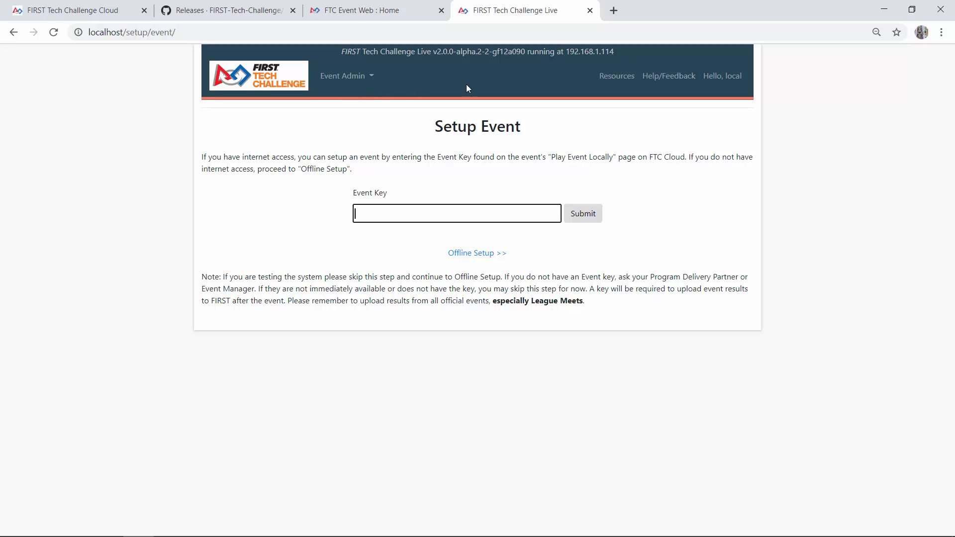
click(103, 15)
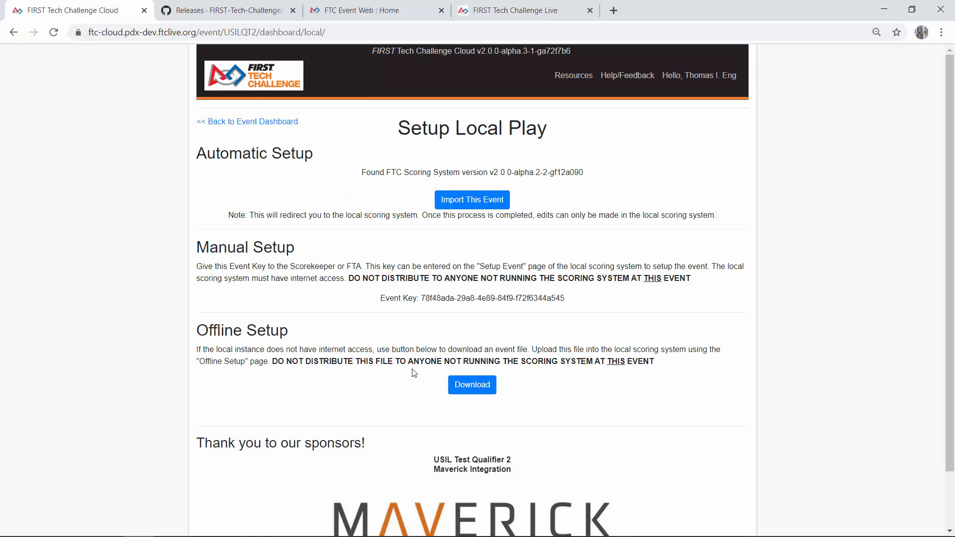
Download the USILQT2.db offline event file from the Offline Setup section.
scroll(417, 376, down, 2)
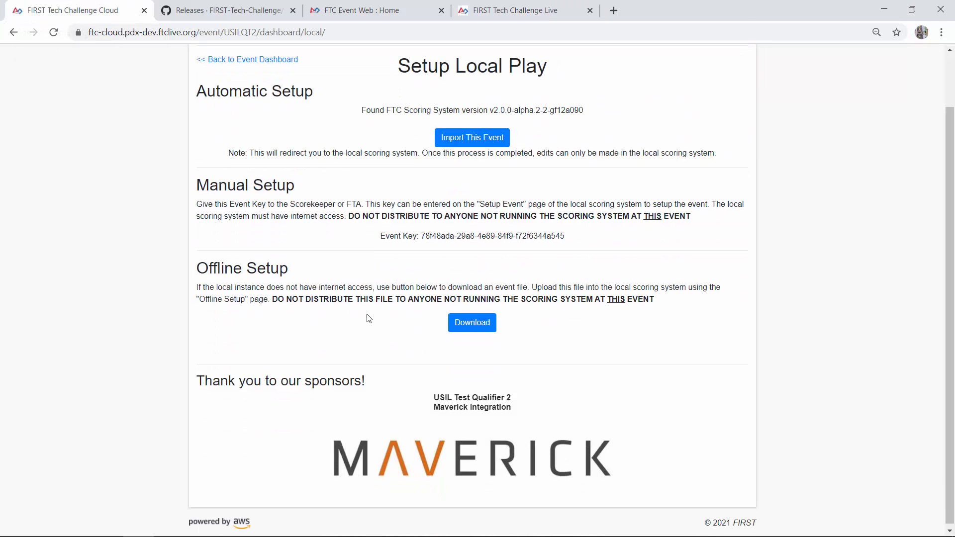
click(463, 327)
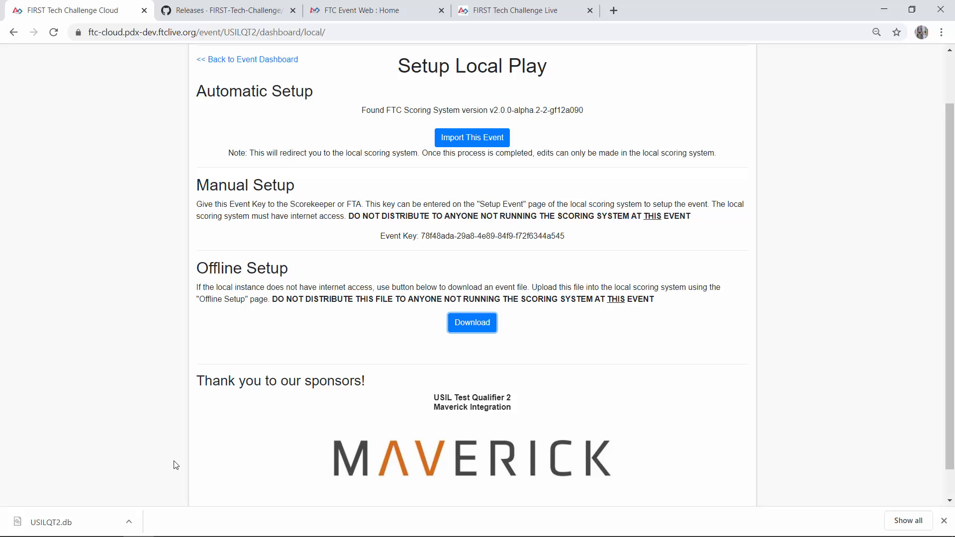
Switch to FTC Live and open the Manage Server page from event administration.
click(477, 11)
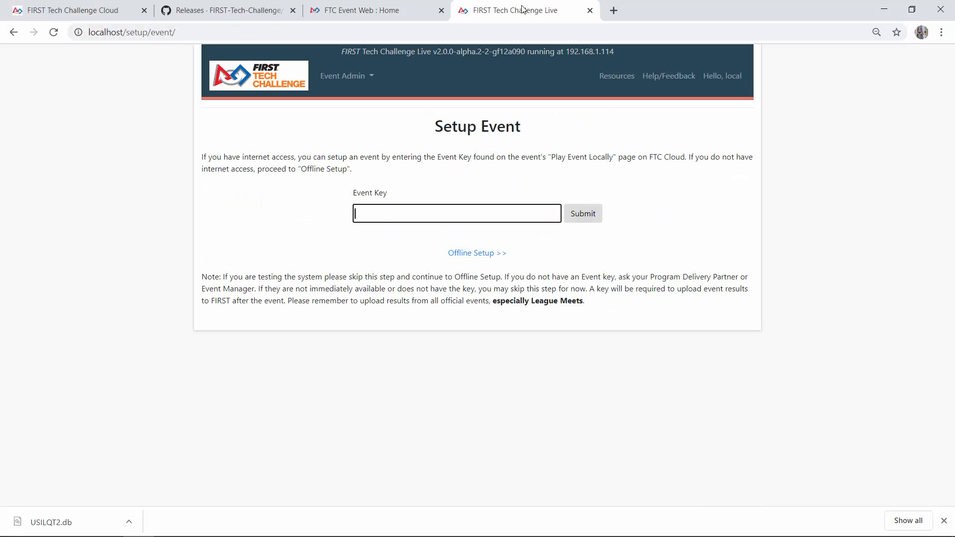
click(304, 76)
click(365, 84)
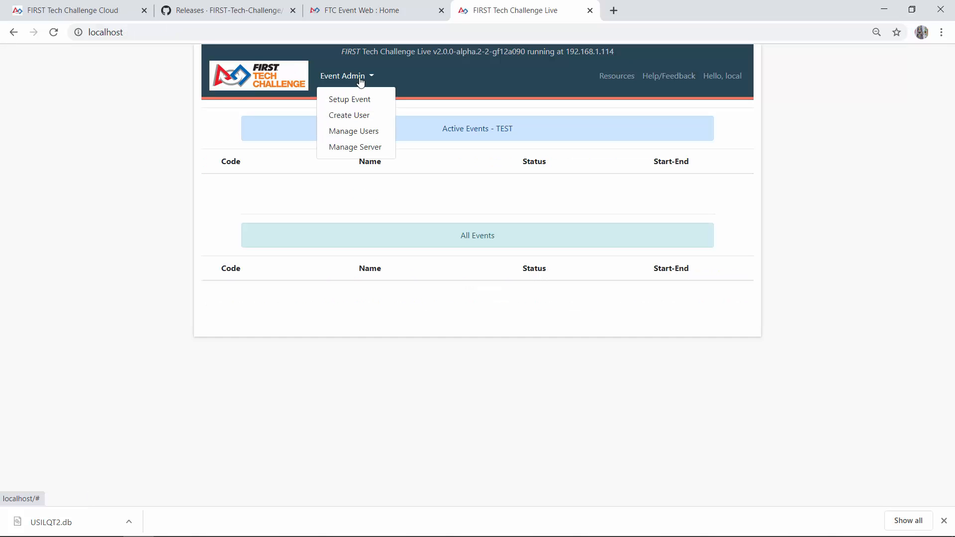
click(360, 147)
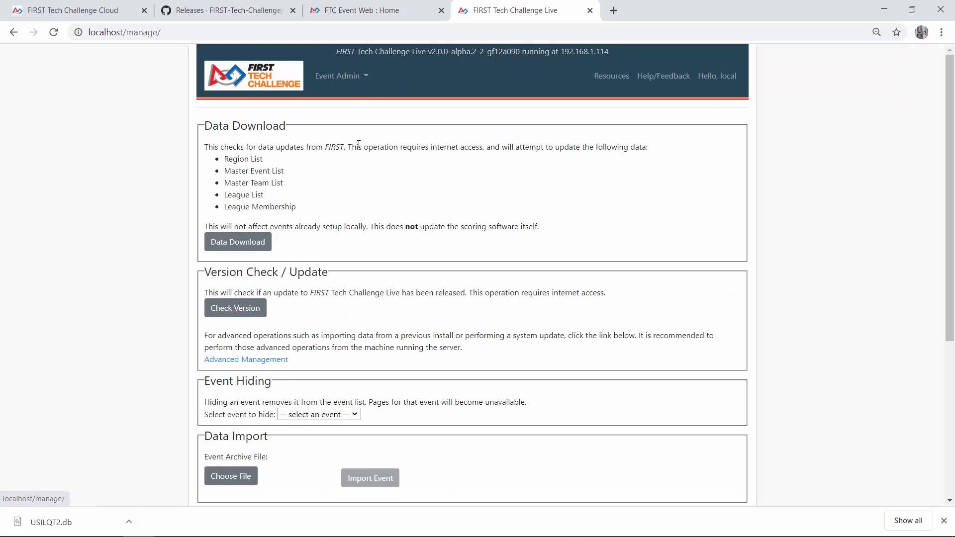
Import USILQT2.db from the Downloads folder through Data Import.
scroll(253, 303, down, 4)
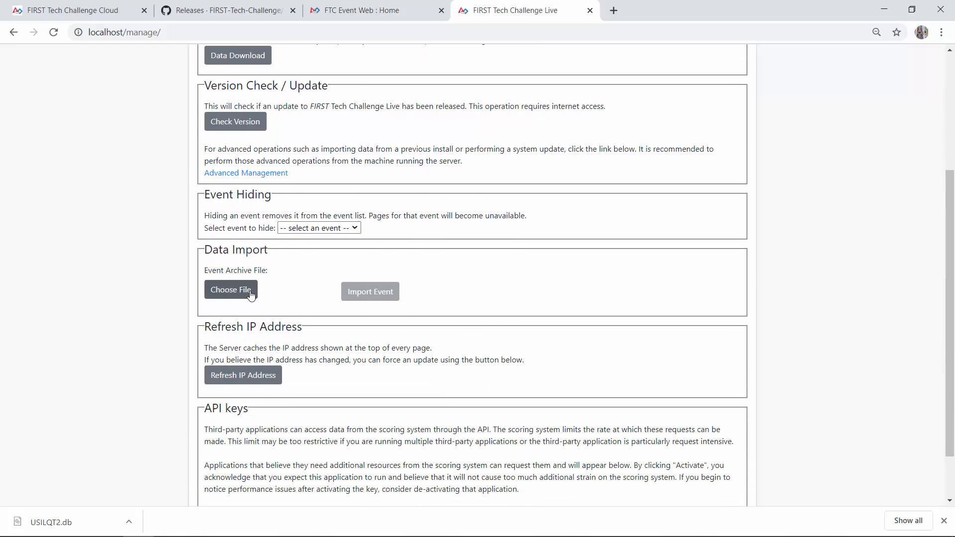
click(252, 285)
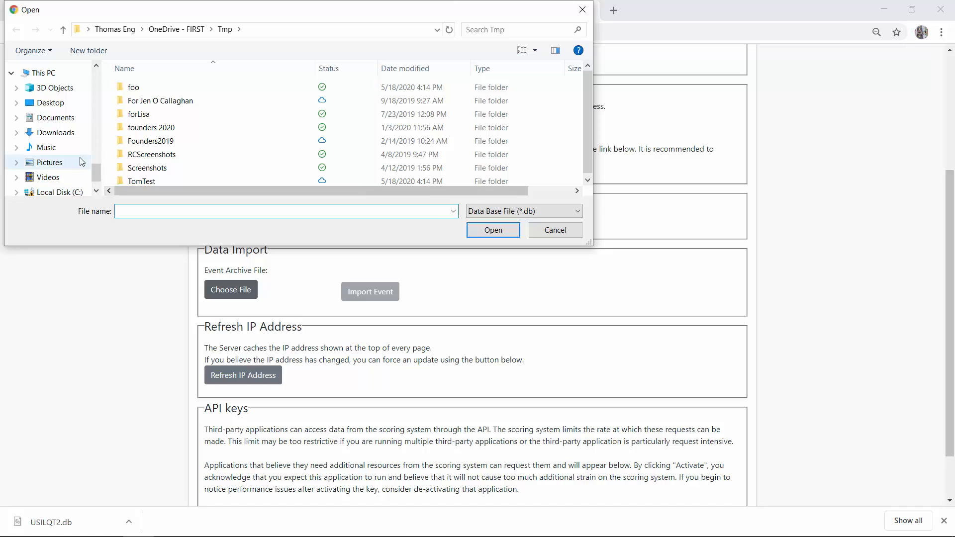
click(63, 132)
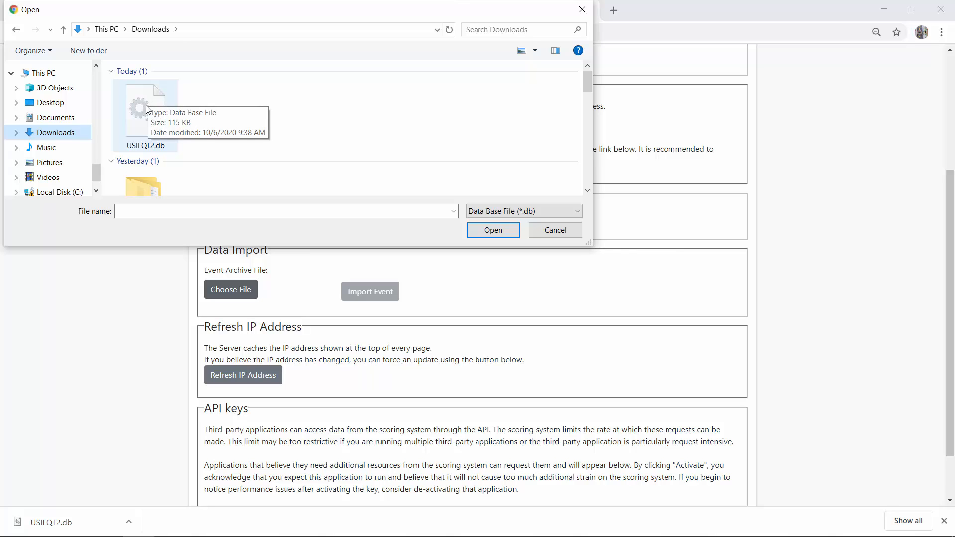
click(147, 105)
double_click(148, 100)
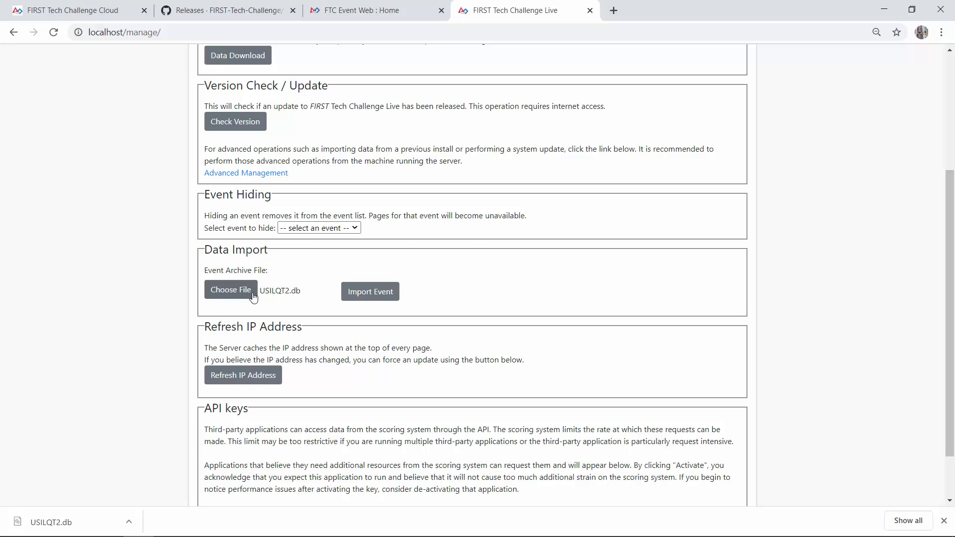
click(367, 294)
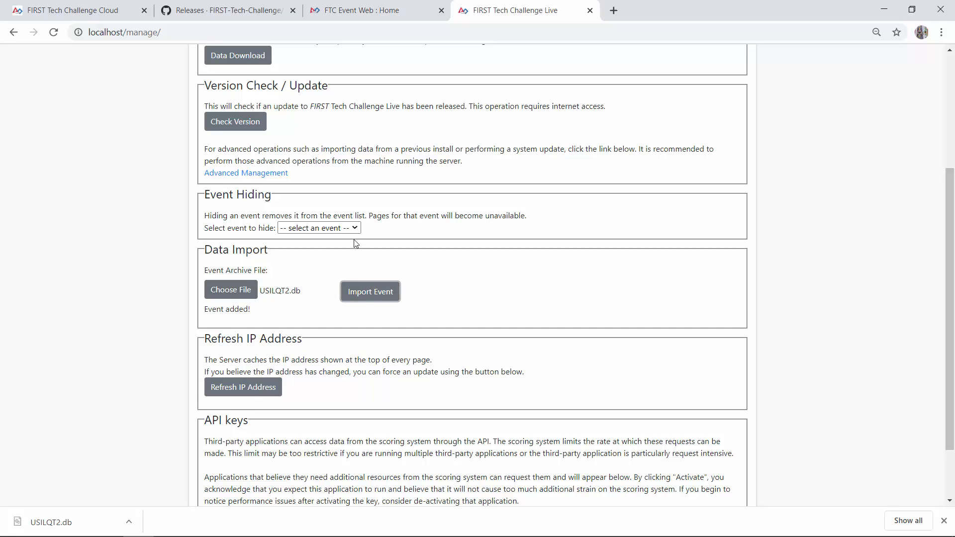
Open the local usilqt2 home page, then return to the Cloud USILQT2 dashboard and select its event code.
scroll(304, 199, up, 4)
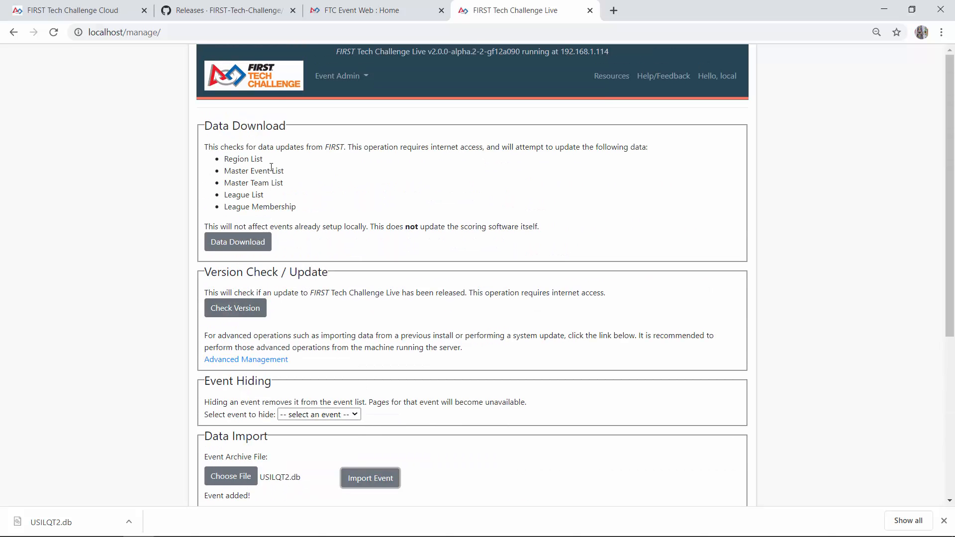
click(281, 82)
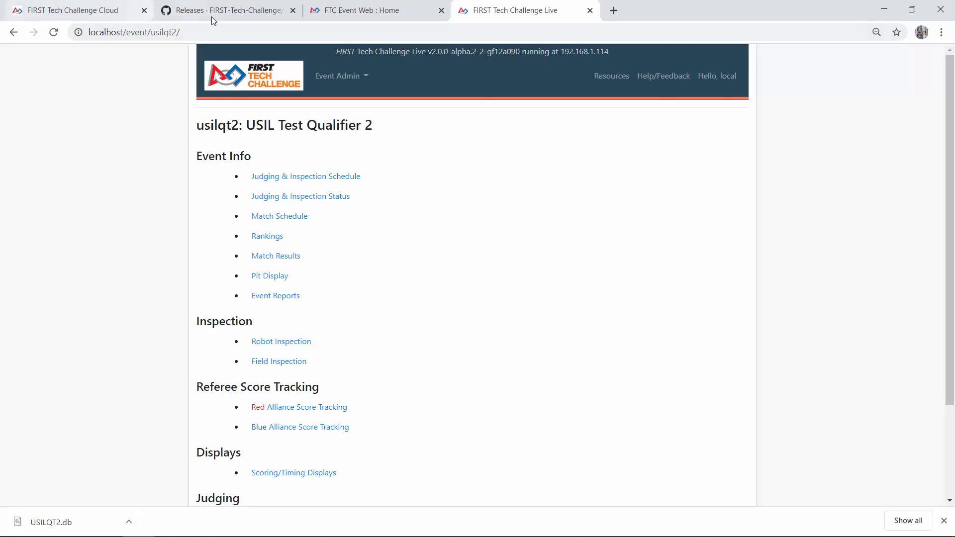
click(115, 15)
scroll(400, 219, up, 1)
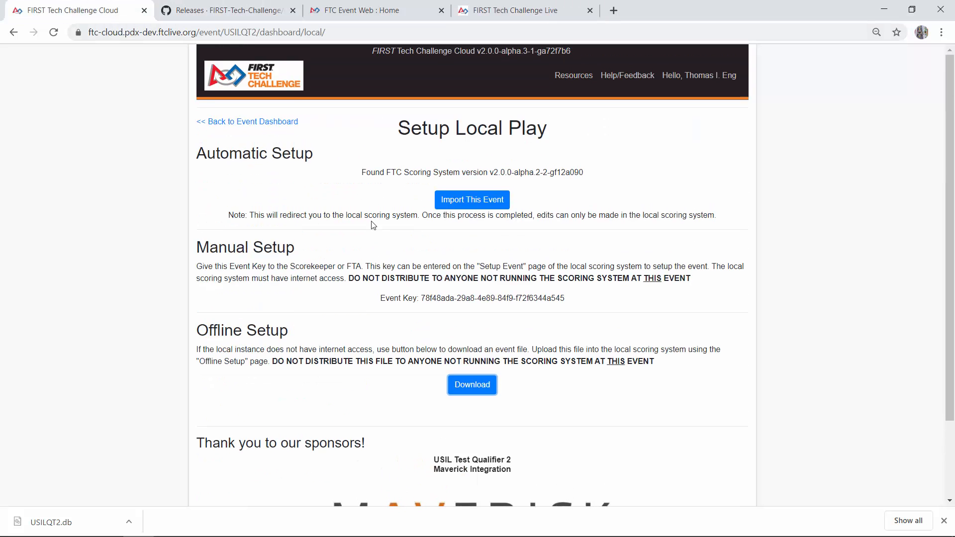
click(273, 126)
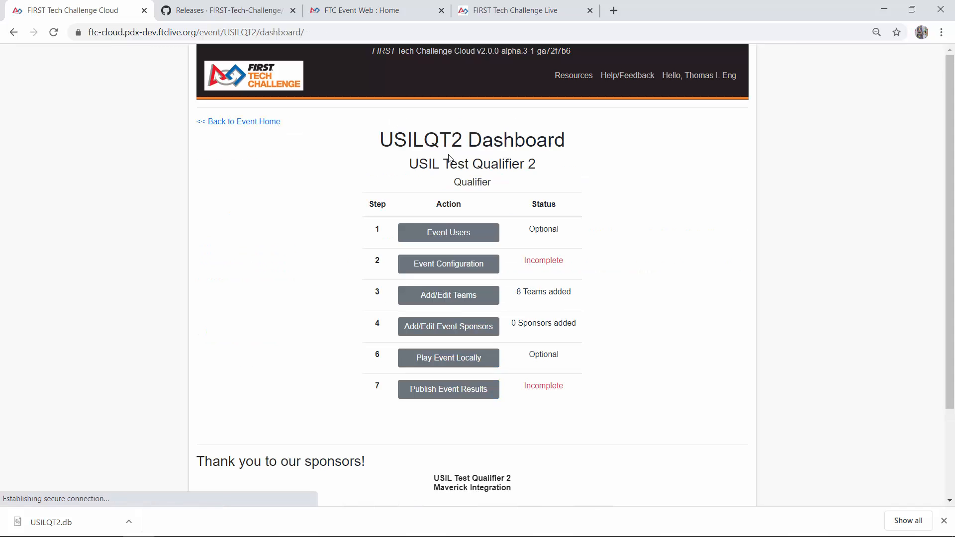
drag(380, 140, 459, 140)
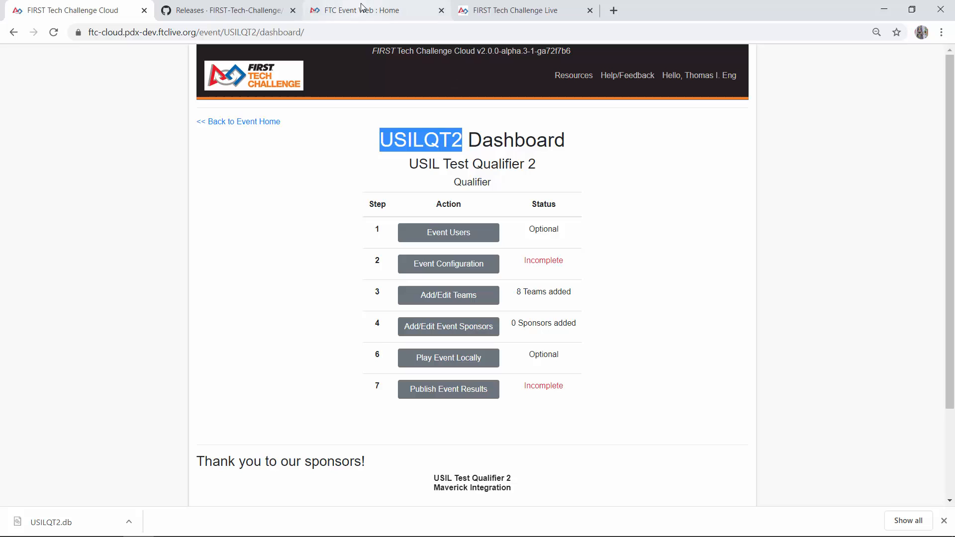
Switch back to FTC Live and open usilqt2's Inspection Schedule Editor.
click(492, 10)
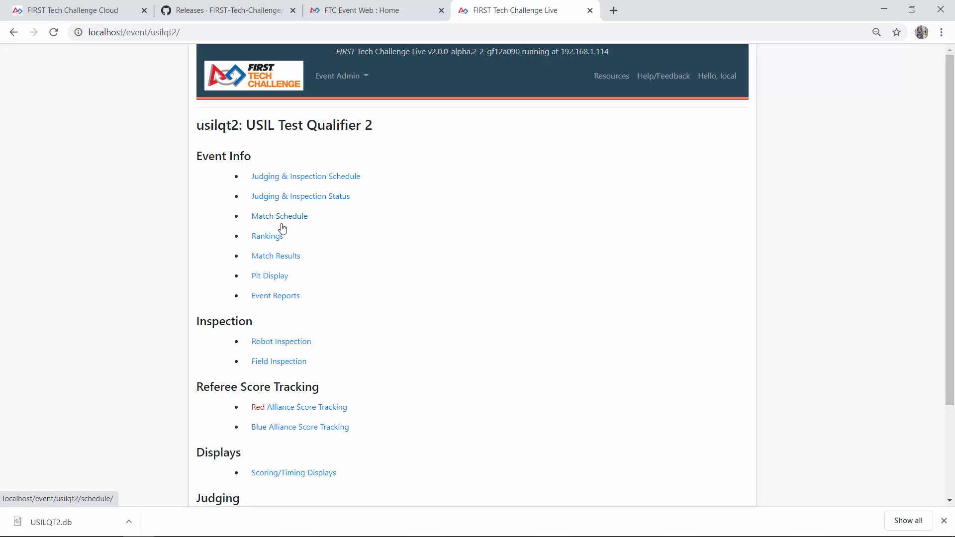
scroll(255, 422, down, 3)
click(269, 445)
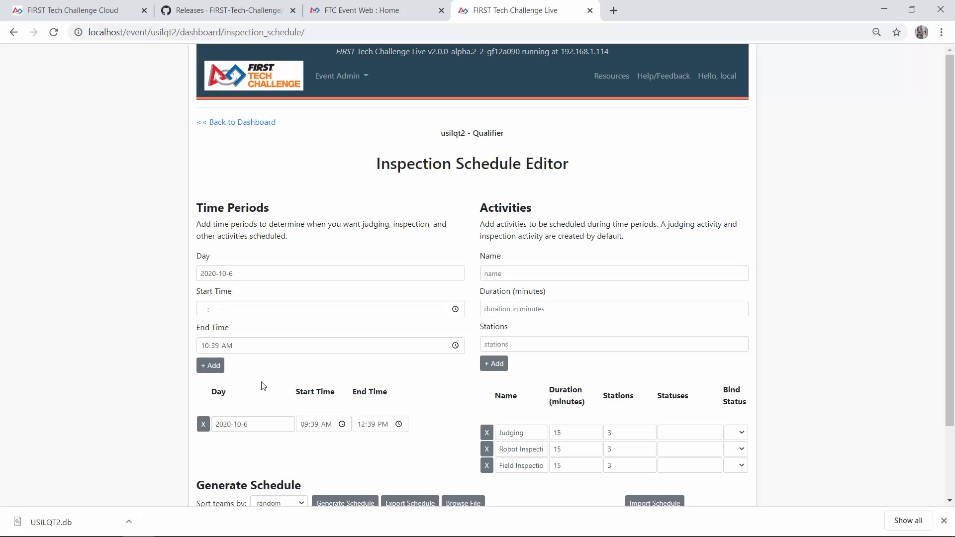
Set the judging/inspection period to 2020-10-06 starting at 11:40 AM.
click(338, 273)
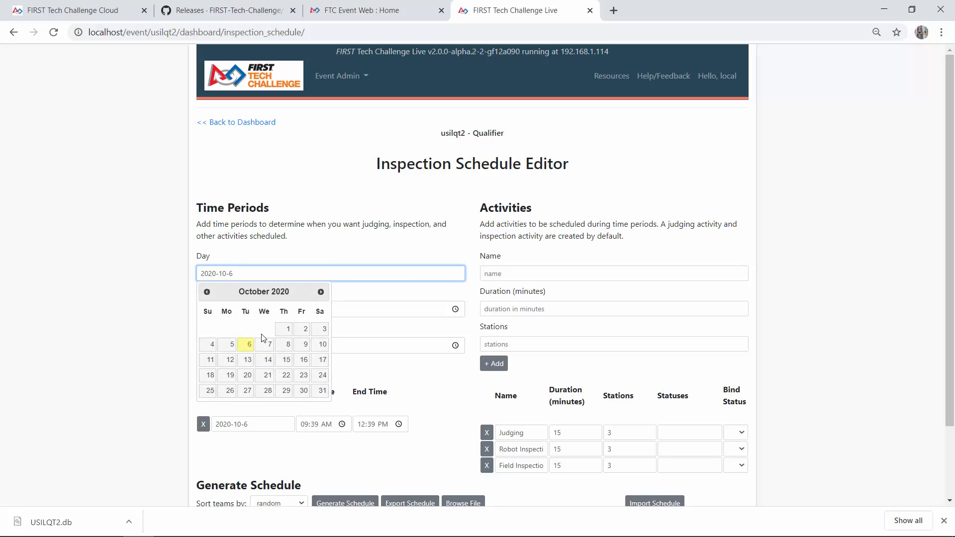
click(248, 347)
click(300, 312)
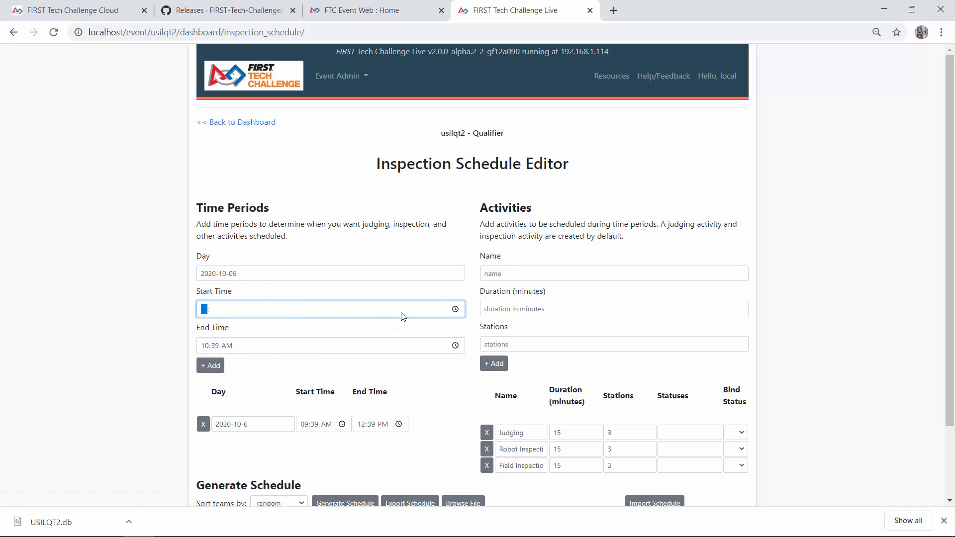
click(456, 310)
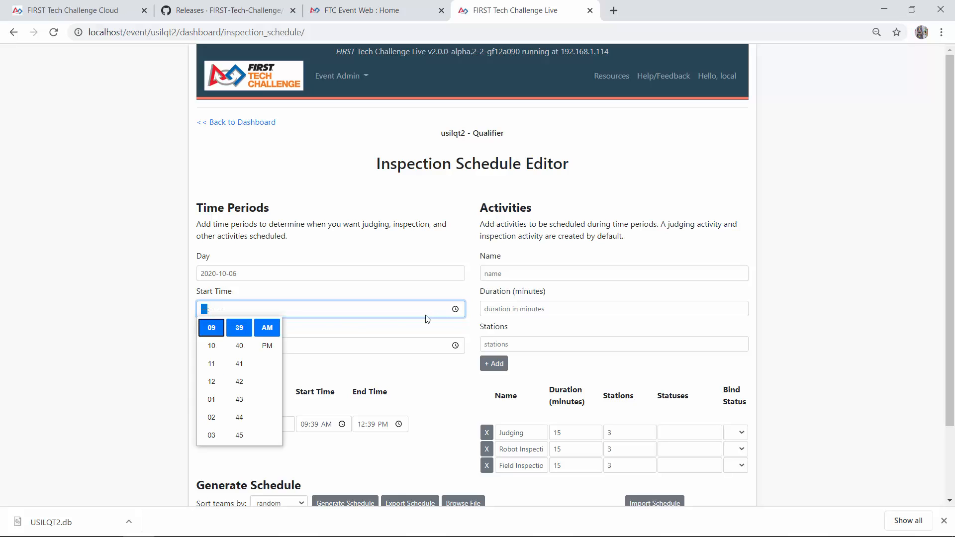
click(213, 366)
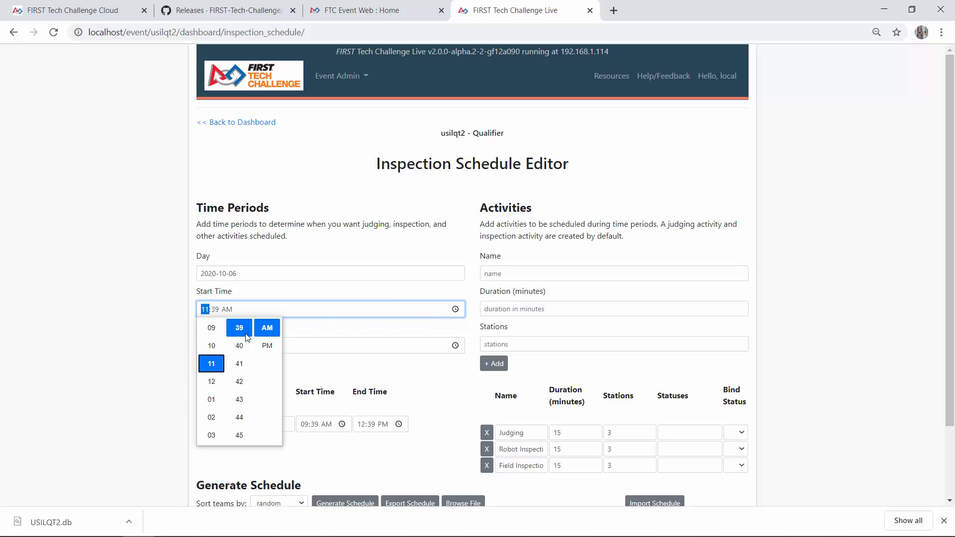
click(434, 335)
Generate the judging and inspection schedule and go back to the usilqt2 dashboard.
scroll(383, 408, down, 2)
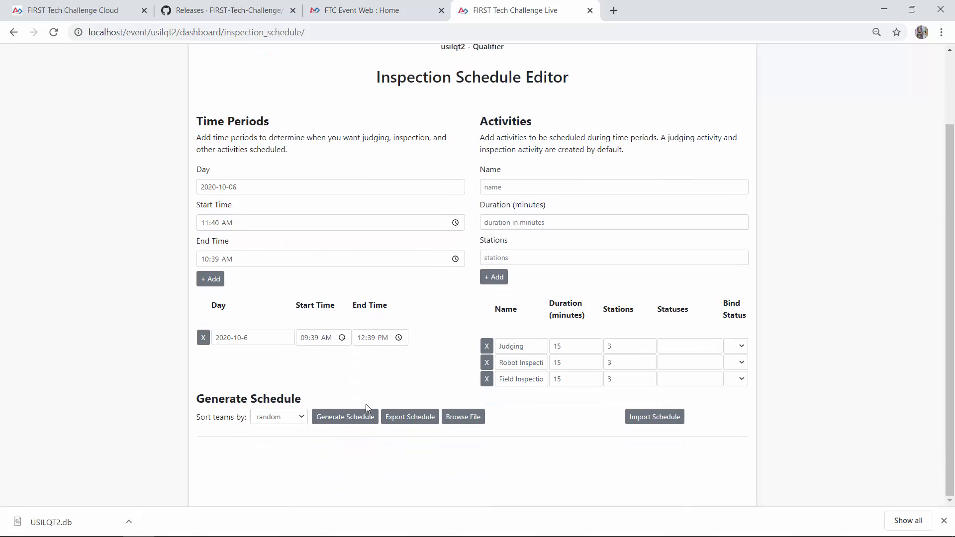
click(356, 421)
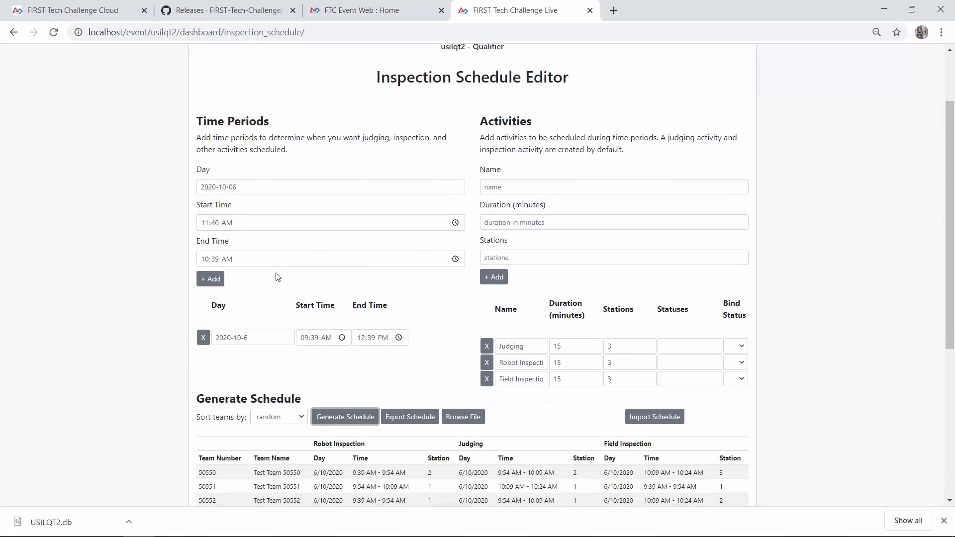
scroll(271, 279, down, 5)
scroll(266, 316, up, 5)
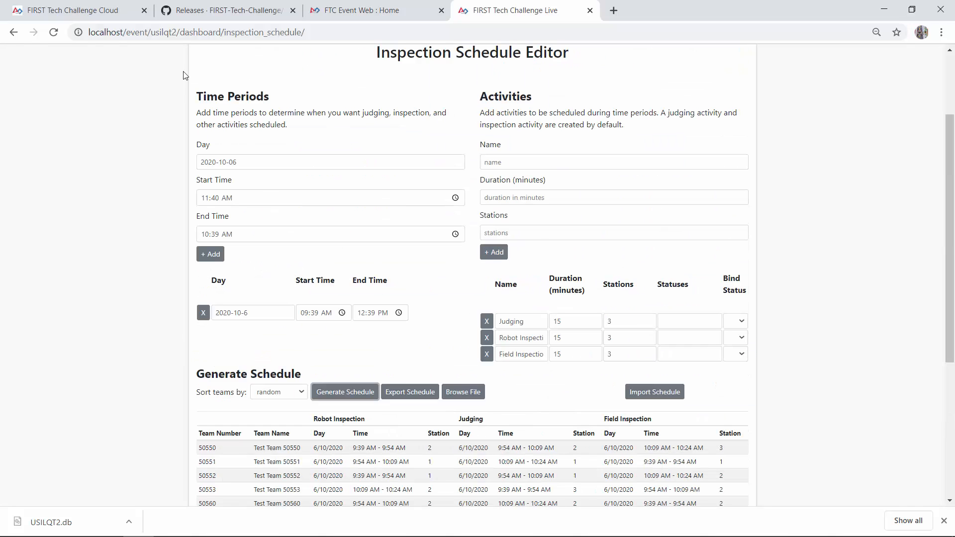
click(15, 34)
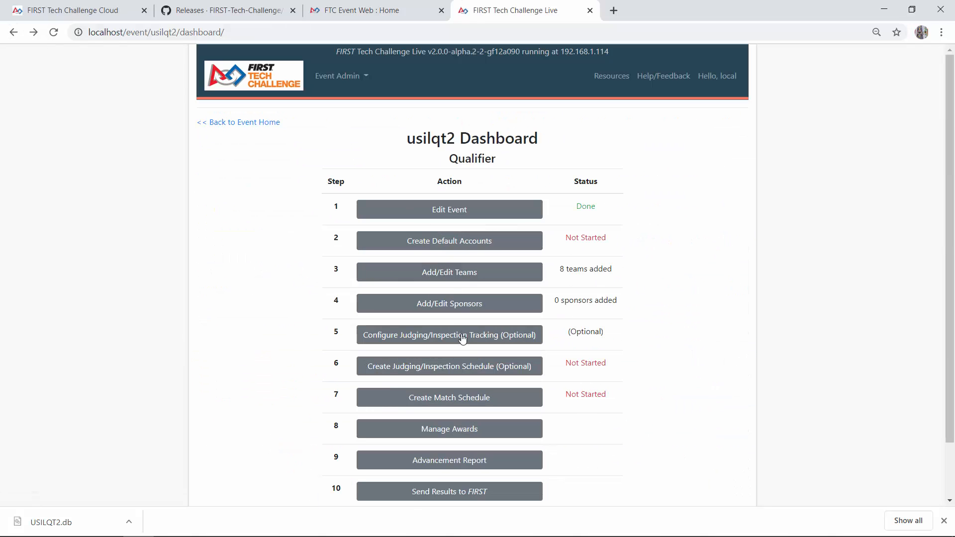
In match schedule setup, replace the 09:40 match start time with 12:00 and fix the format.
click(439, 400)
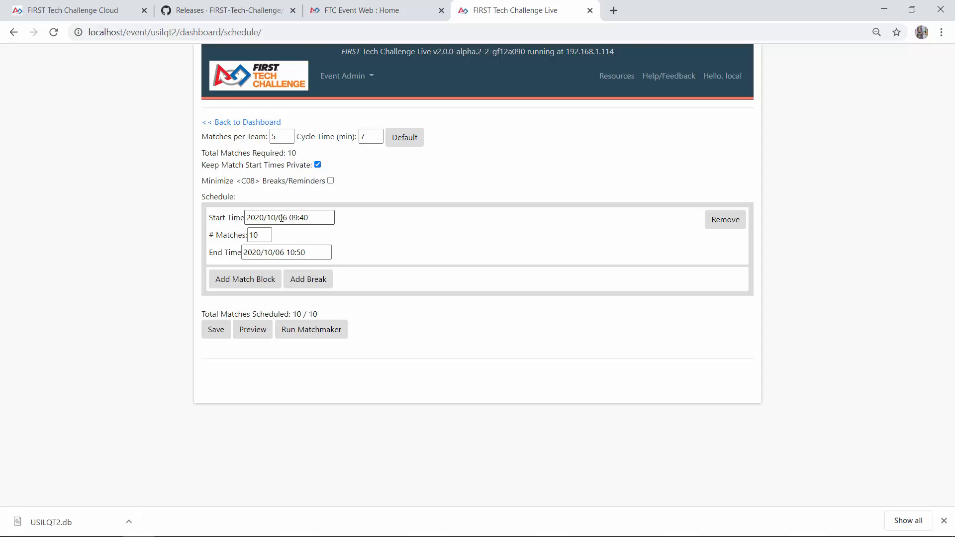
drag(291, 219, 311, 216)
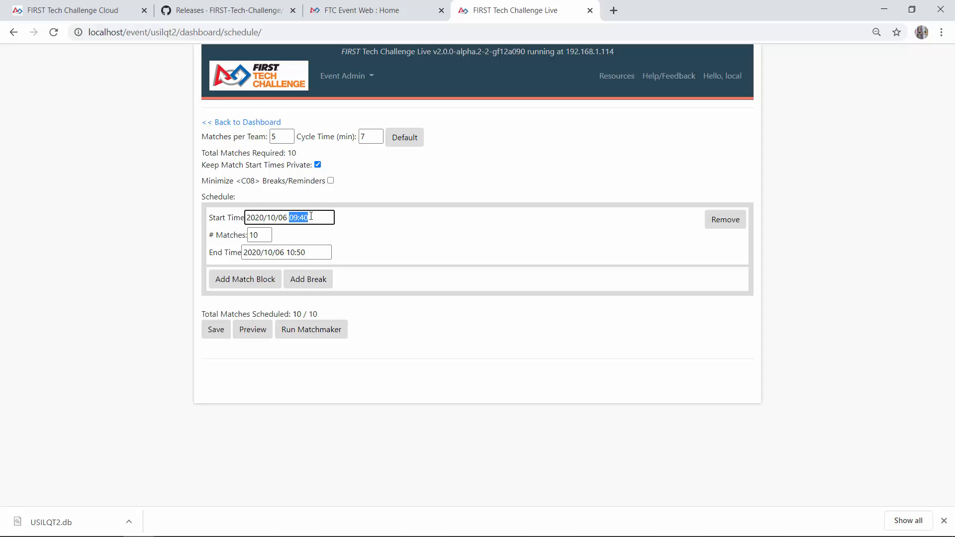
text(1)
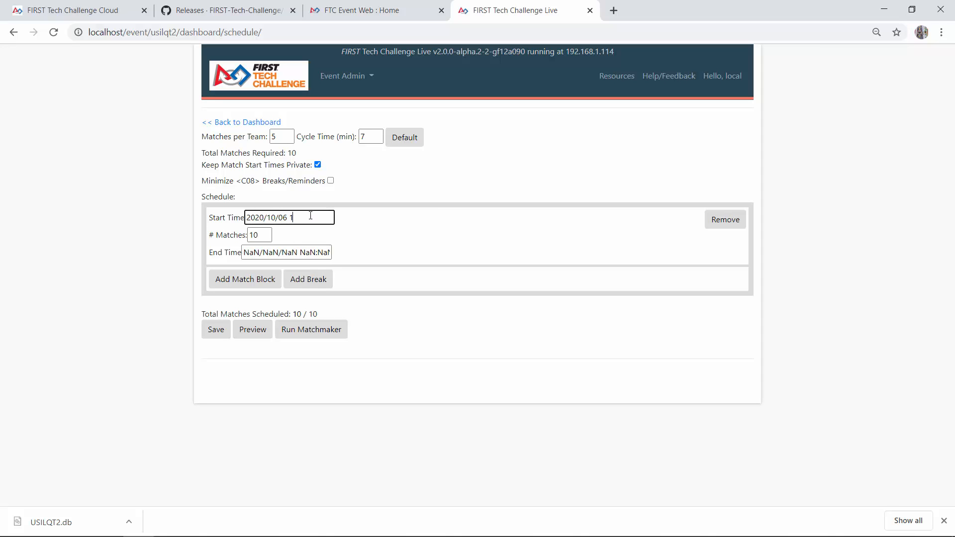
text(2:00pm)
click(405, 232)
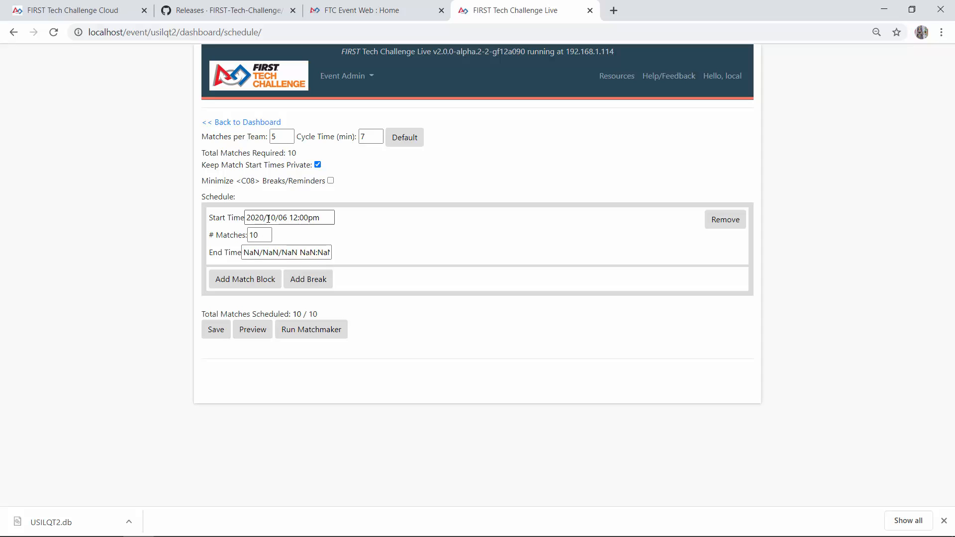
click(271, 251)
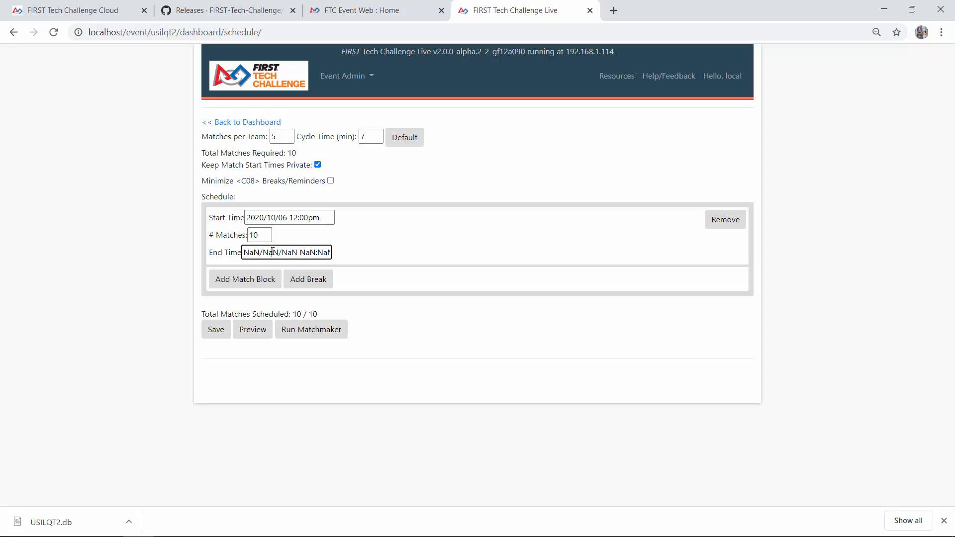
click(301, 218)
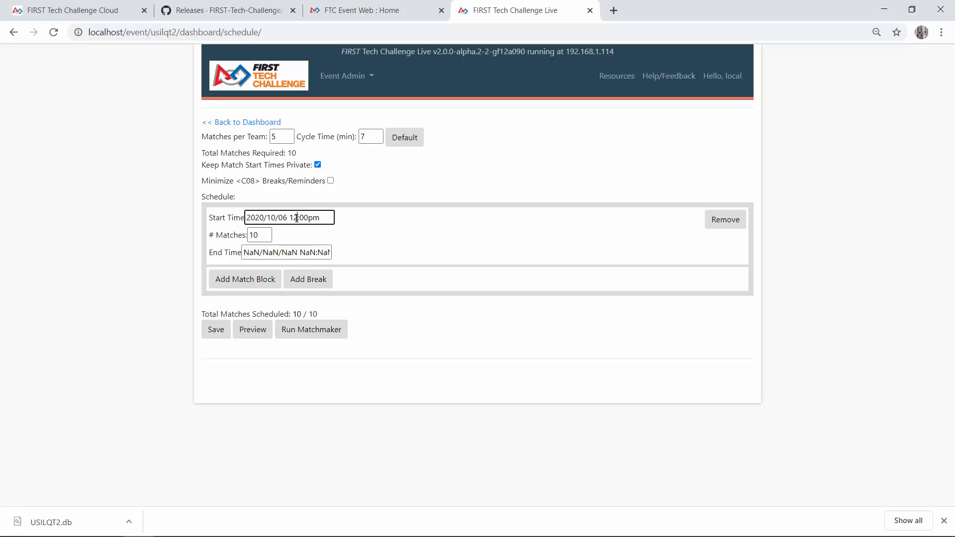
drag(298, 218, 293, 218)
key(Delete)
key(Delete)
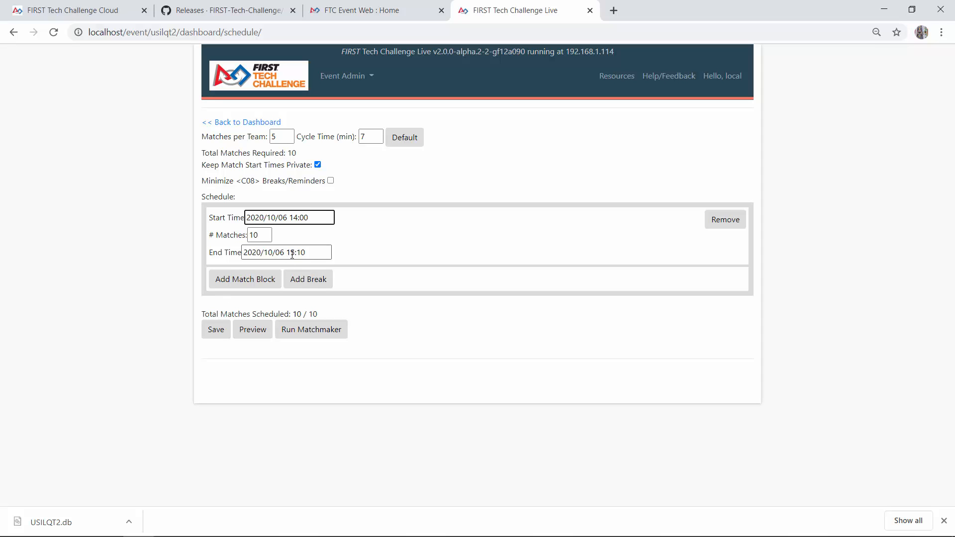
Set the end time to 17:10 and run the Matchmaker for 10 matches, 5 per team.
drag(291, 253, 294, 252)
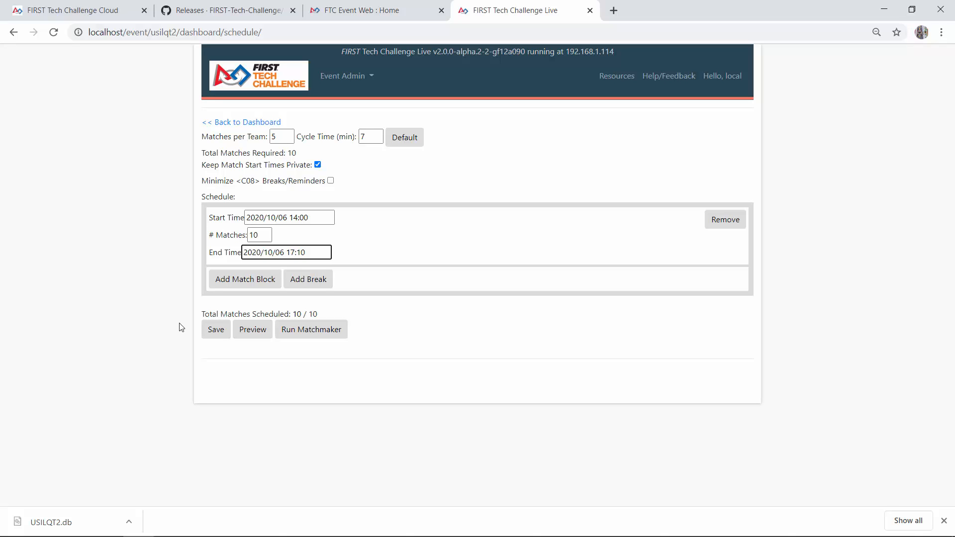
click(398, 252)
click(309, 330)
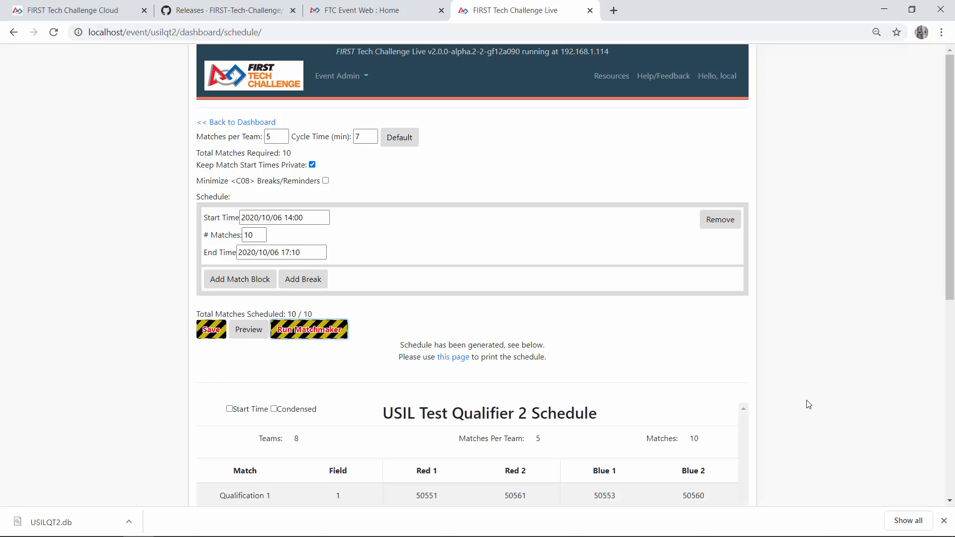
click(943, 520)
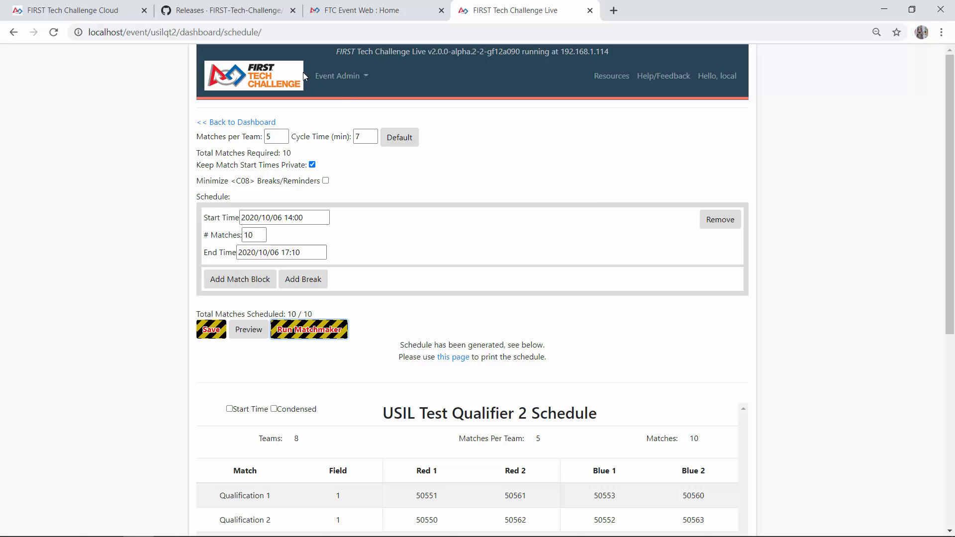
Go through the dashboard, Manage Awards and event home to reach usilqt2's Match Control page.
click(257, 124)
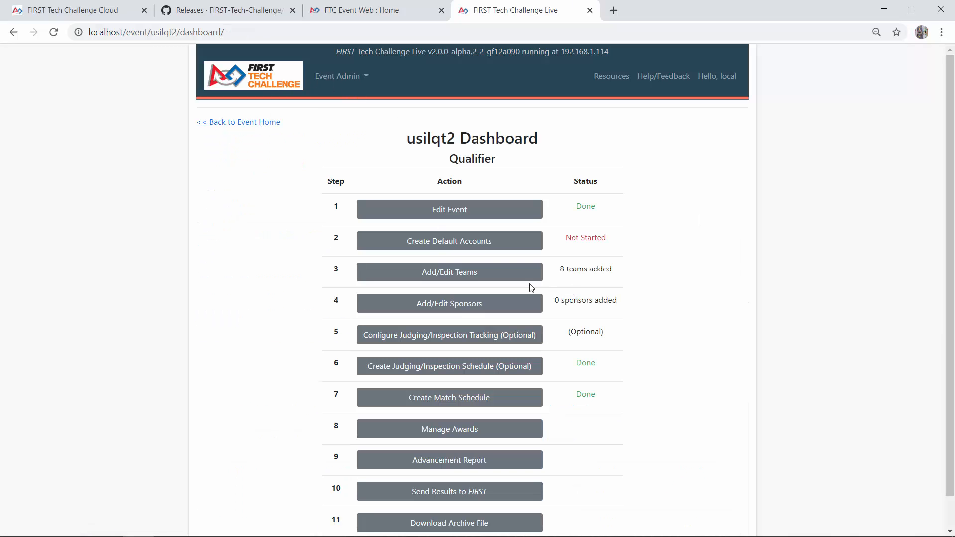
click(458, 430)
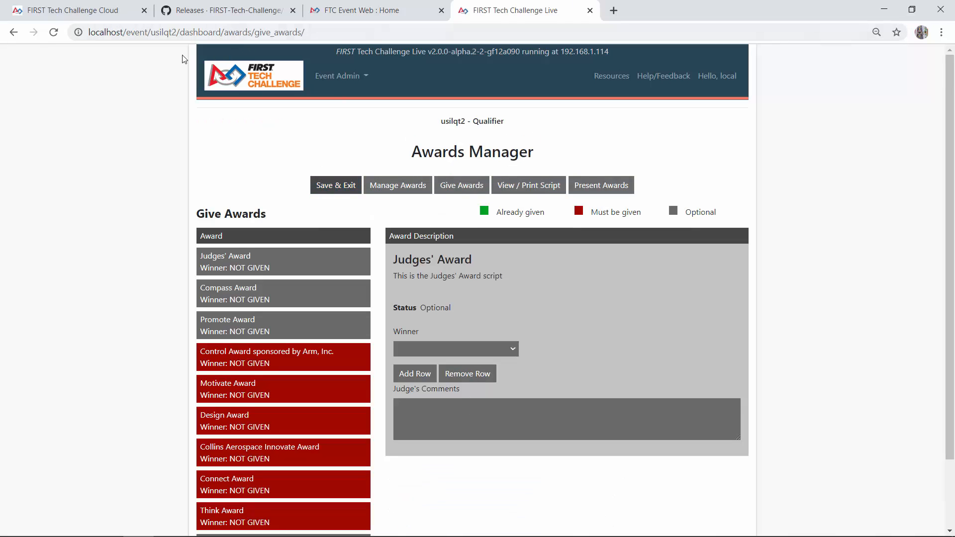
click(13, 31)
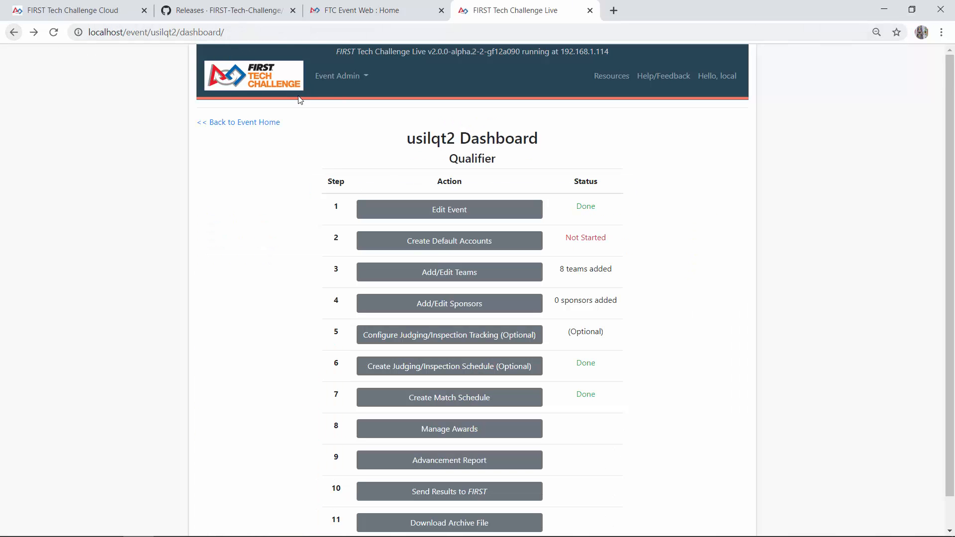
click(242, 123)
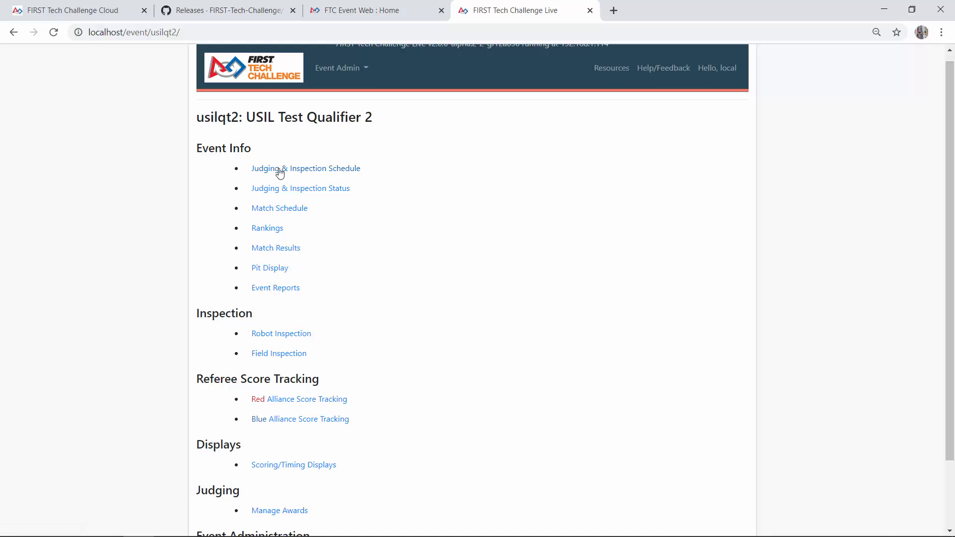
scroll(277, 171, down, 2)
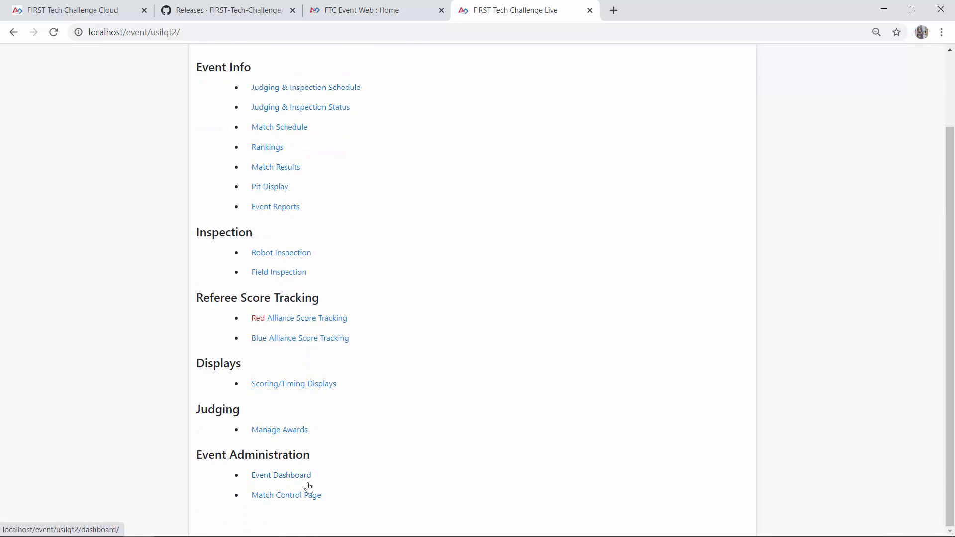
click(301, 496)
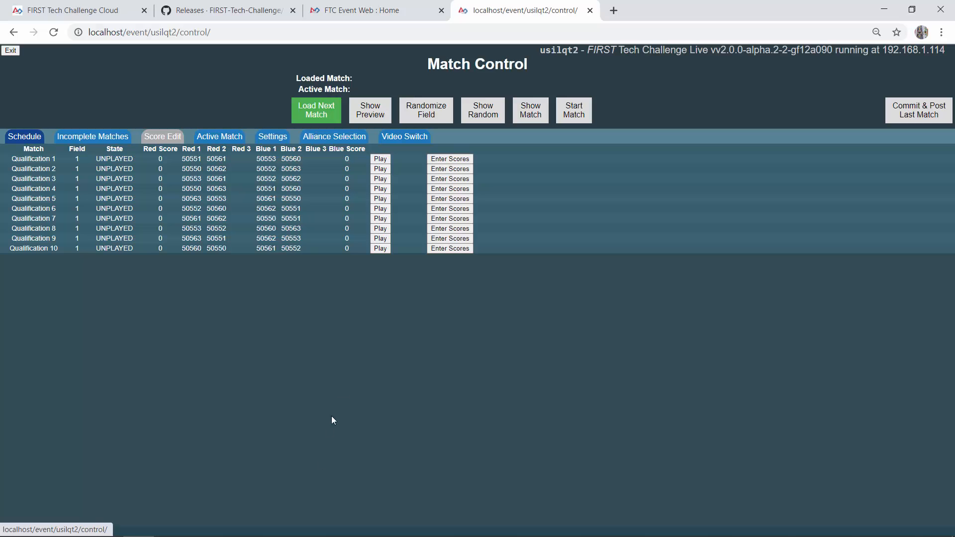
Score Qualification 1: red high tower 5, wobble delivered, navigated; blue high tower 2, wobble delivered.
click(452, 160)
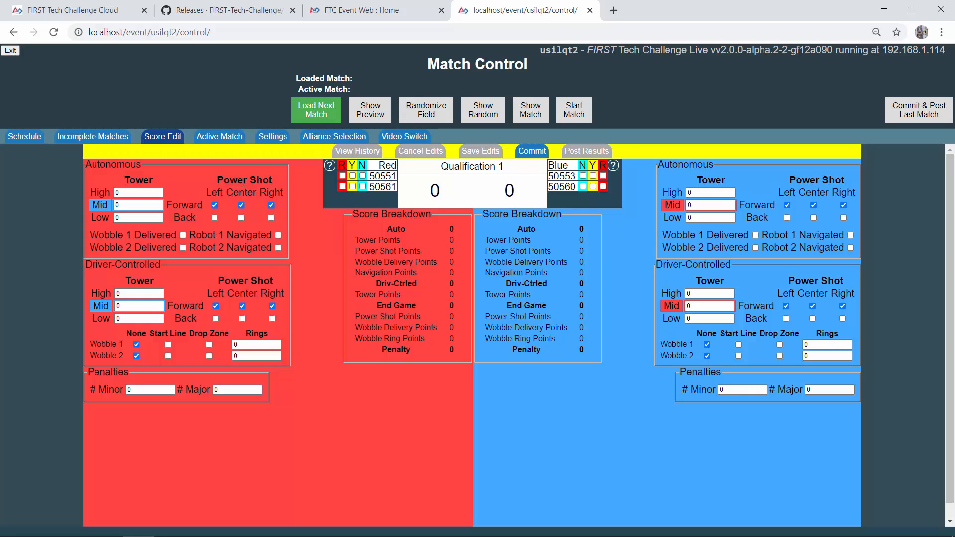
click(150, 192)
click(157, 191)
click(157, 191)
click(157, 191)
click(157, 191)
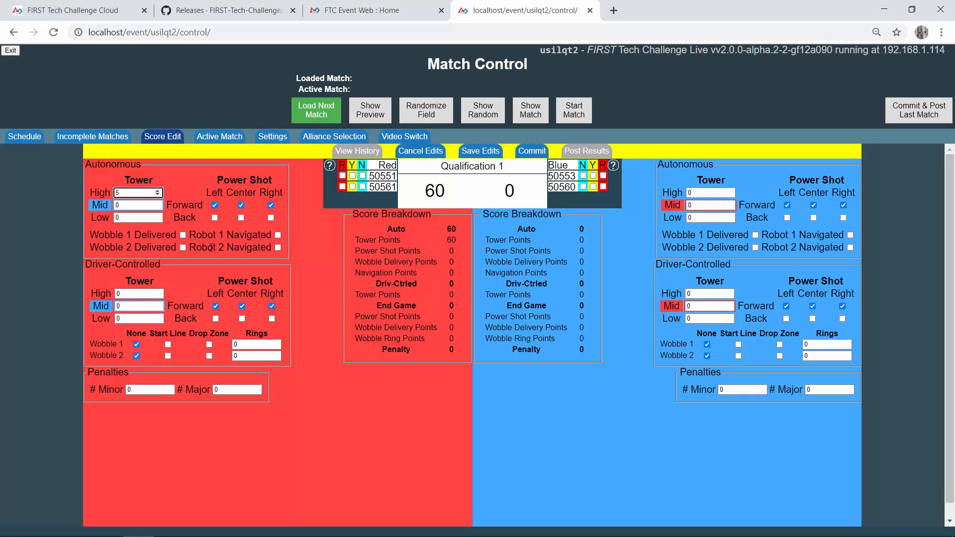
click(183, 235)
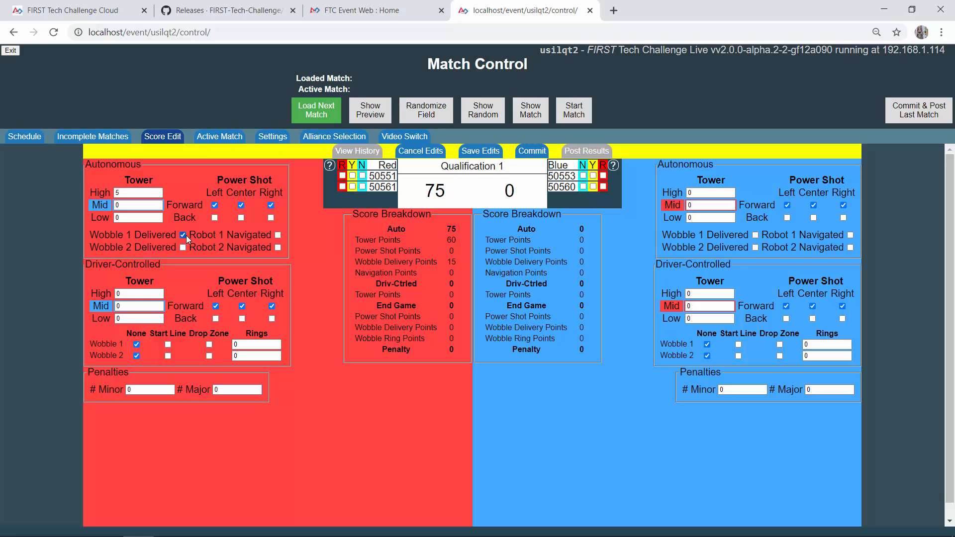
click(278, 236)
click(730, 192)
click(730, 192)
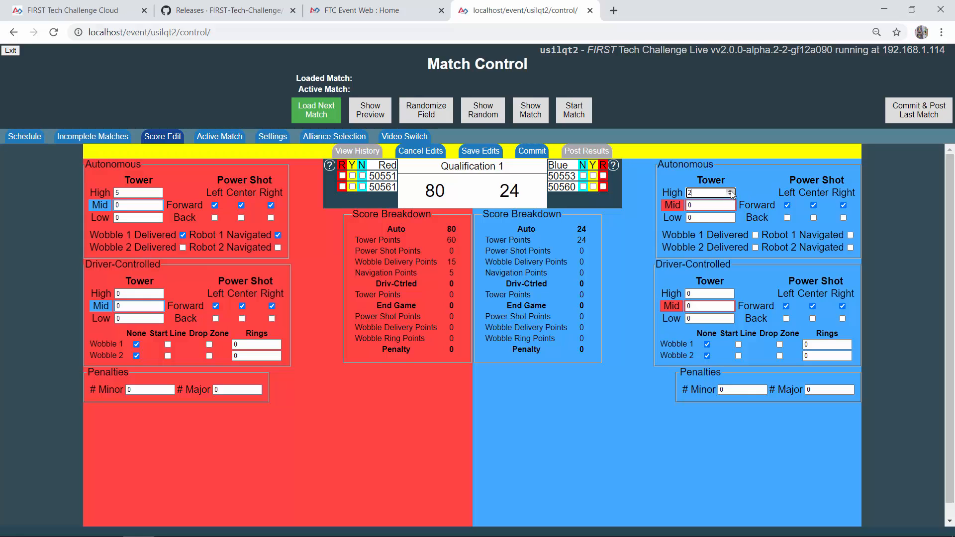
click(756, 235)
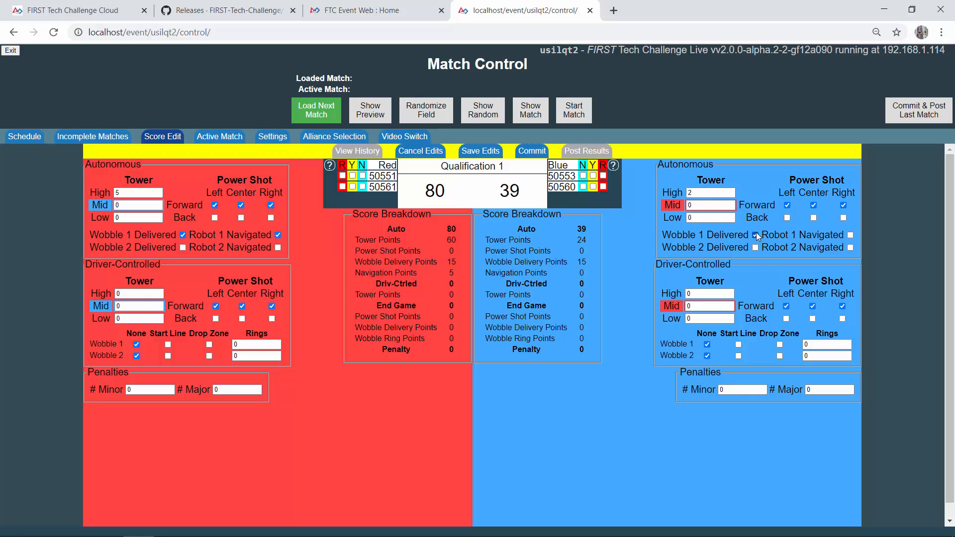
Save, commit and post Qualification 1's result of Red 80, Blue 39.
click(495, 155)
click(537, 158)
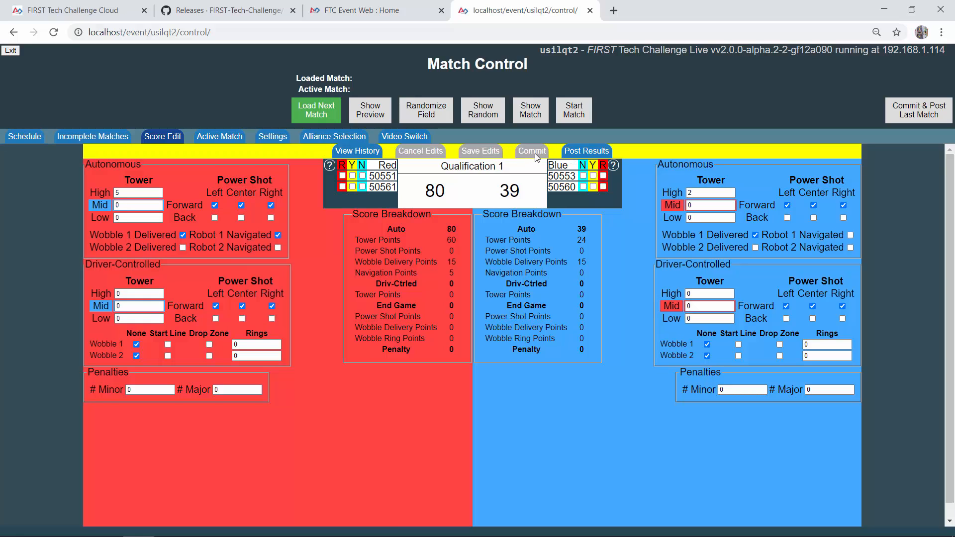
click(586, 151)
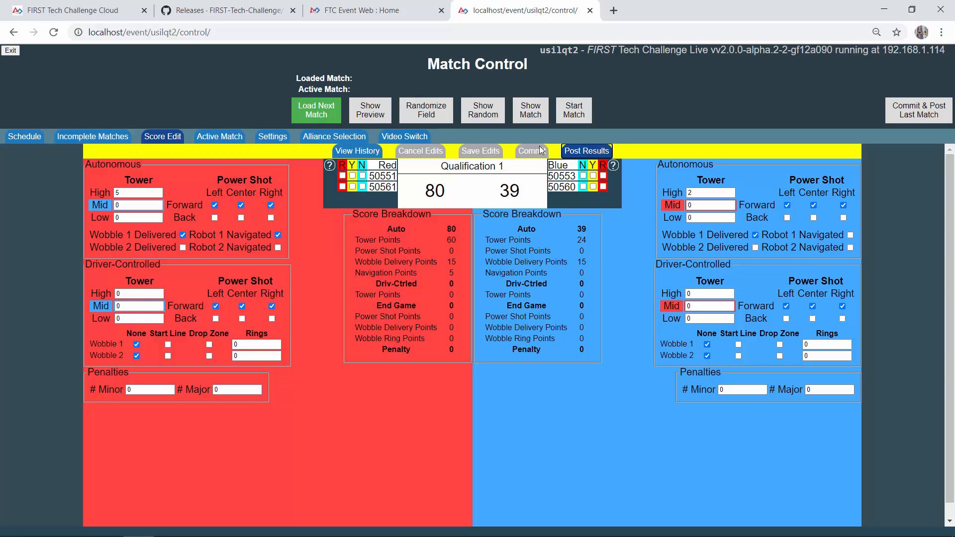
click(19, 136)
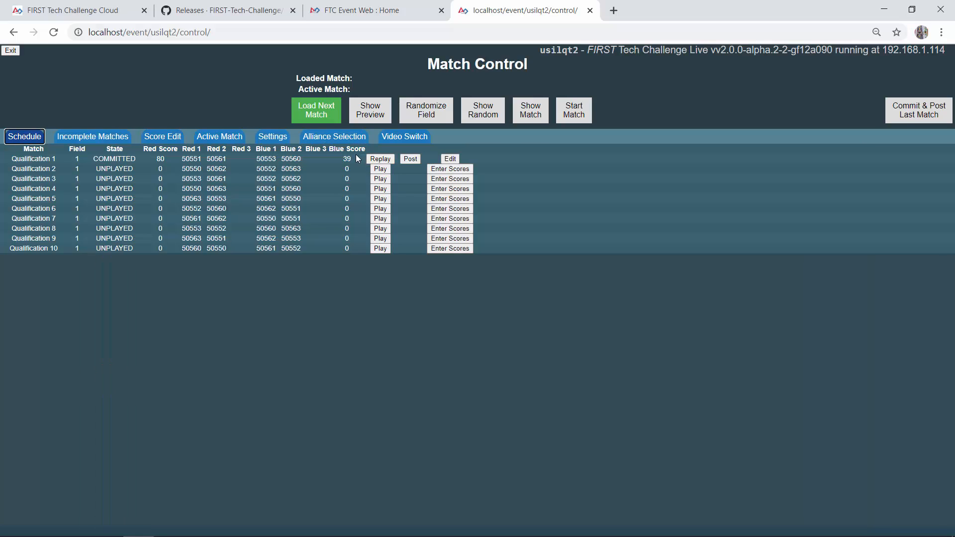
Exit Match Control and open the usilqt2 Event Dashboard from the event home page.
click(10, 50)
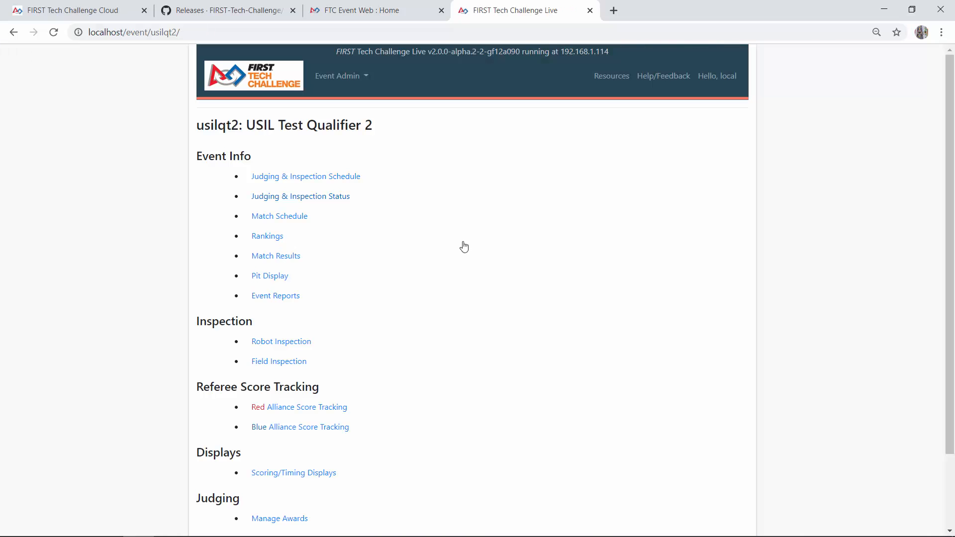
scroll(412, 325, down, 1)
scroll(412, 325, down, 1)
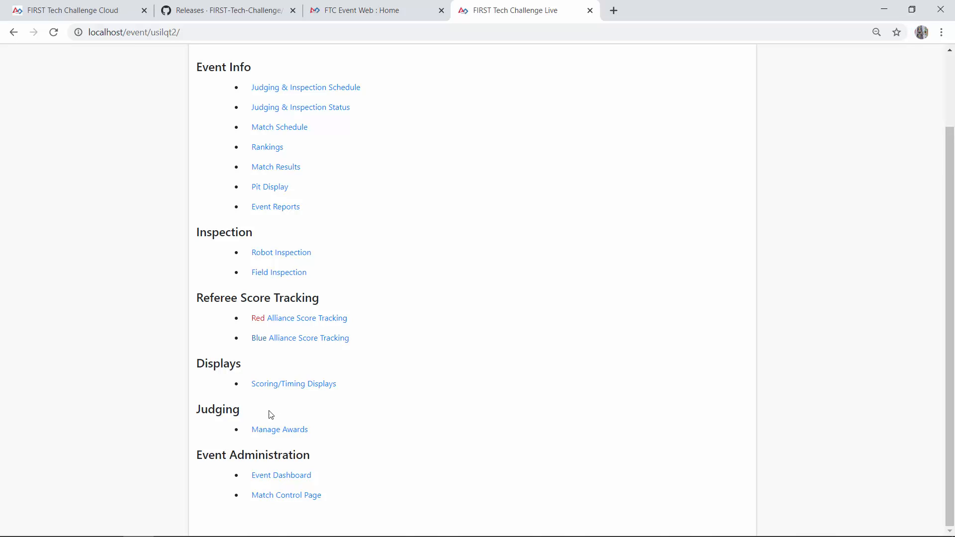
click(271, 477)
scroll(552, 343, down, 1)
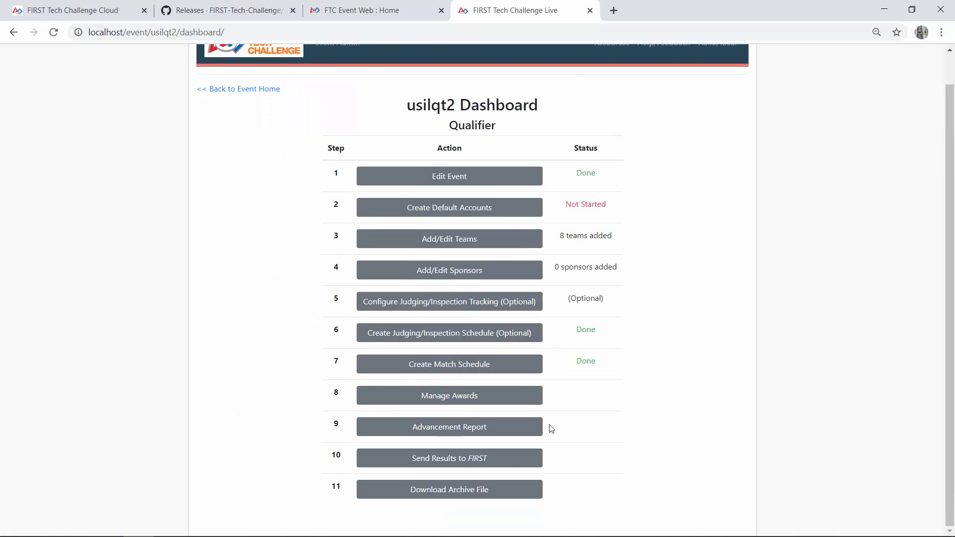
Review the Send Results to FIRST incomplete-event warning, then switch to the FTC Event Web results site.
click(447, 460)
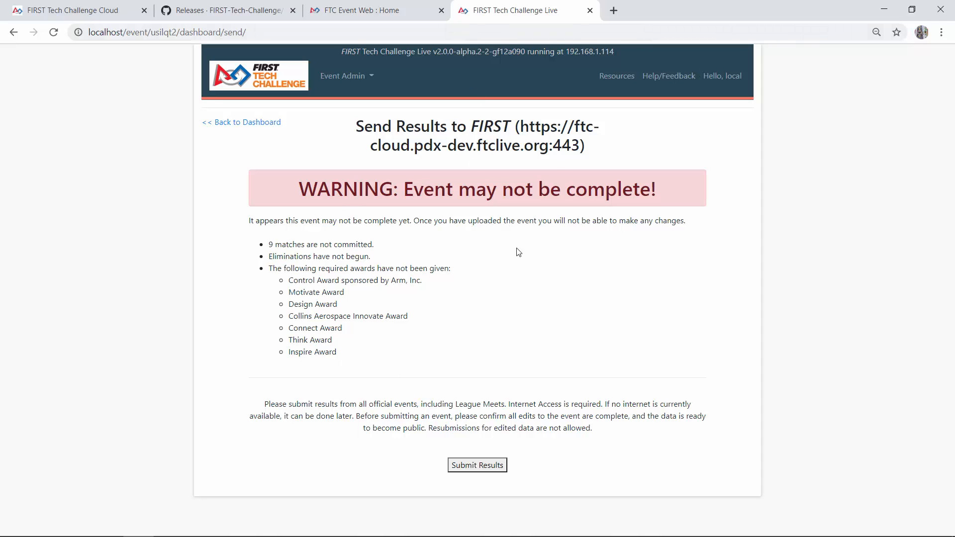
click(377, 15)
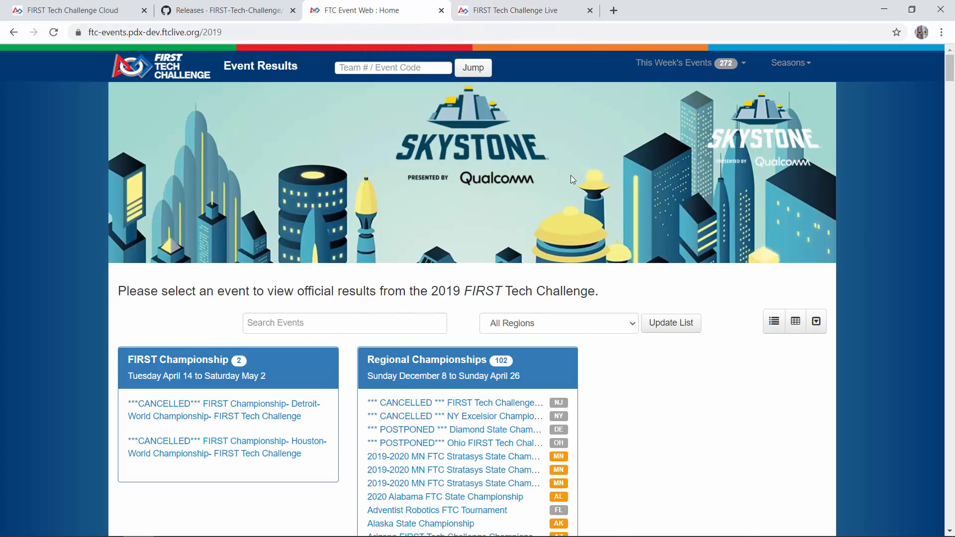
Compare the FTC Live upload page with FTC Event Web and open the Event Results Seasons dropdown.
click(551, 14)
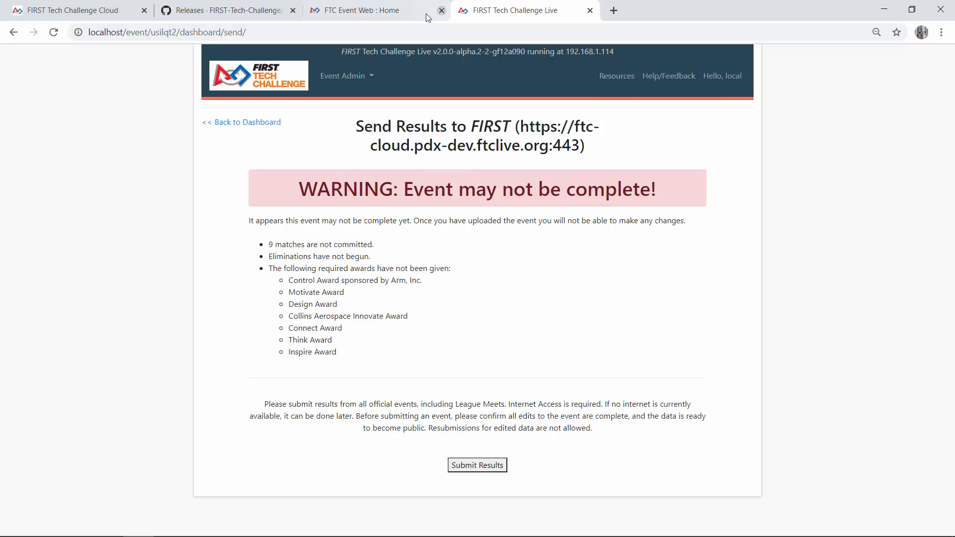
click(404, 13)
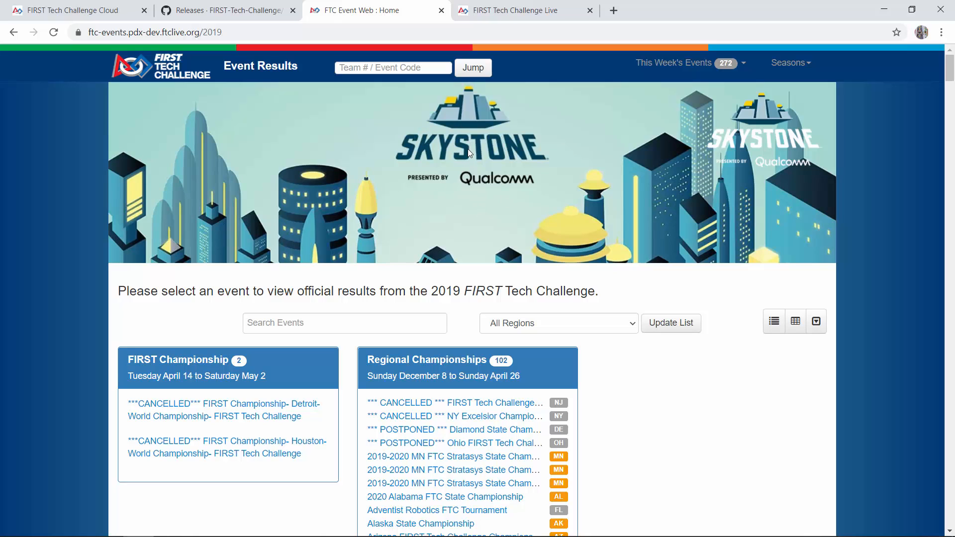
click(801, 63)
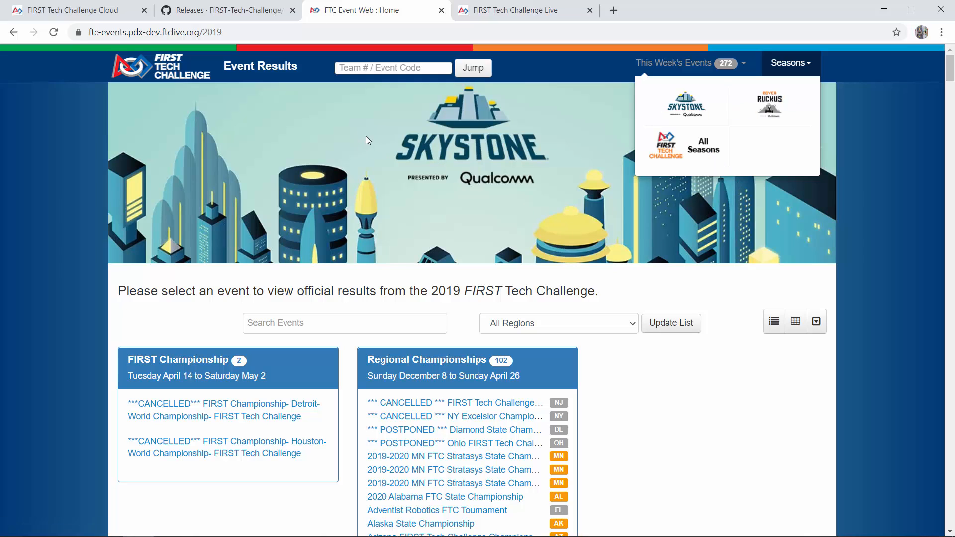
click(512, 14)
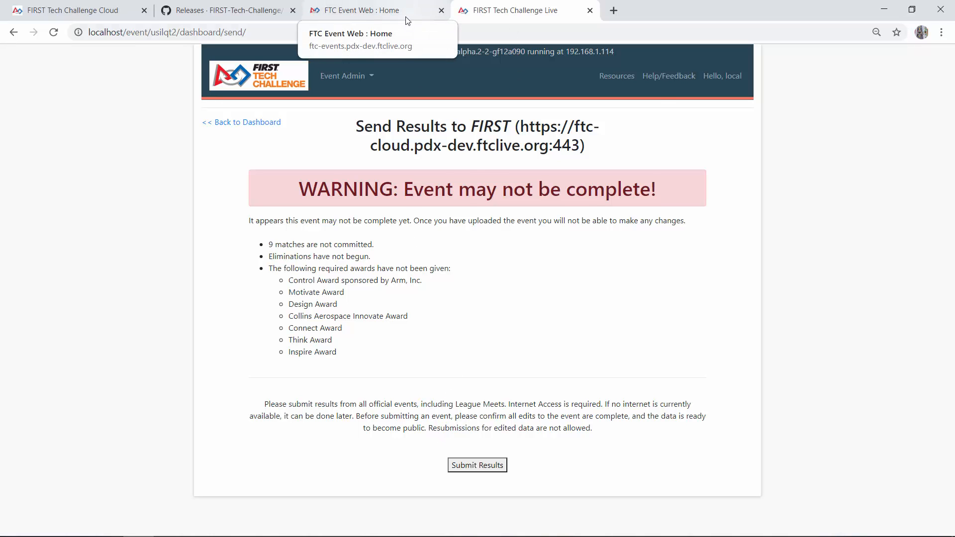
click(378, 11)
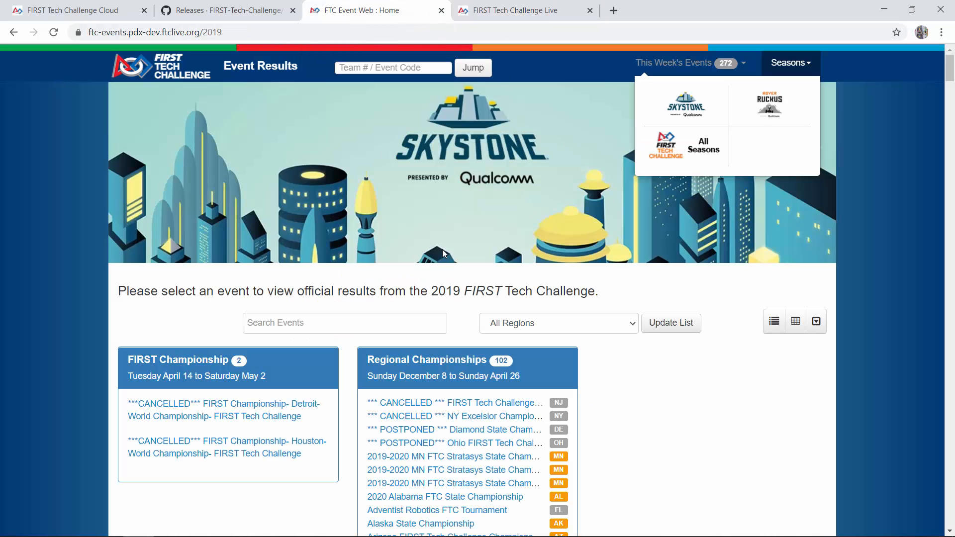